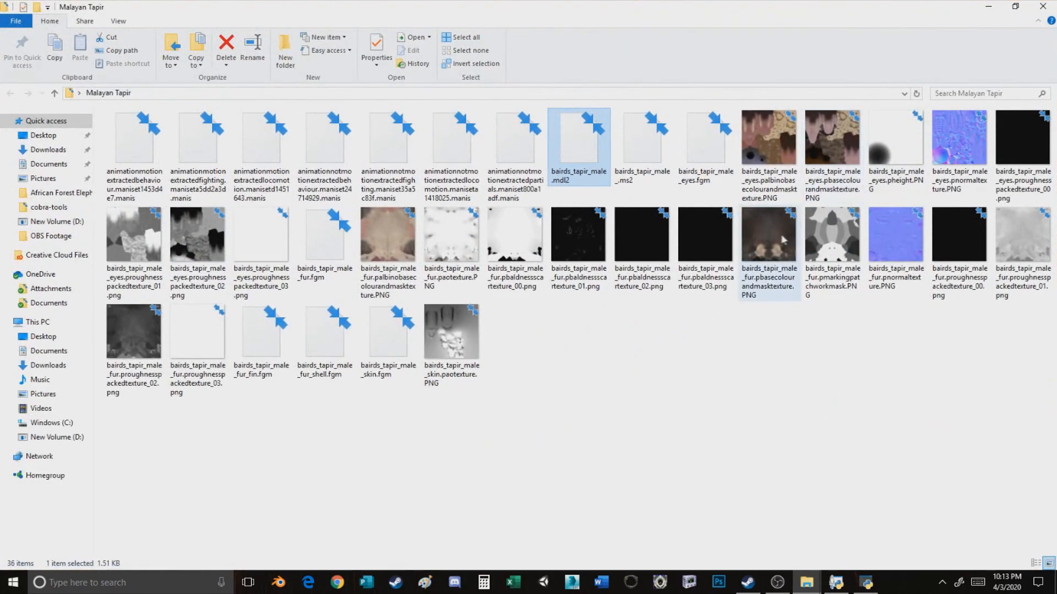
Step: Preview bairds_tapir_male_fur.pbasecolourandmasktexture.PNG, close the preview and open the texture in Adobe Photoshop CC 2019
{"action": "double_click", "coordinate": [784, 232]}
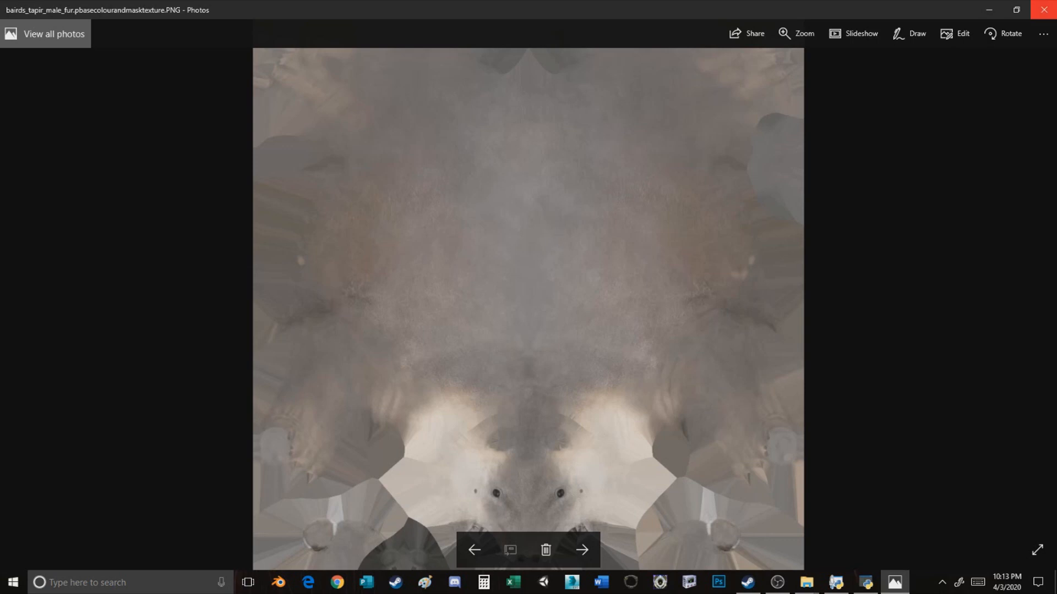
{"action": "left_click", "coordinate": [1044, 9]}
{"action": "right_click", "coordinate": [757, 236]}
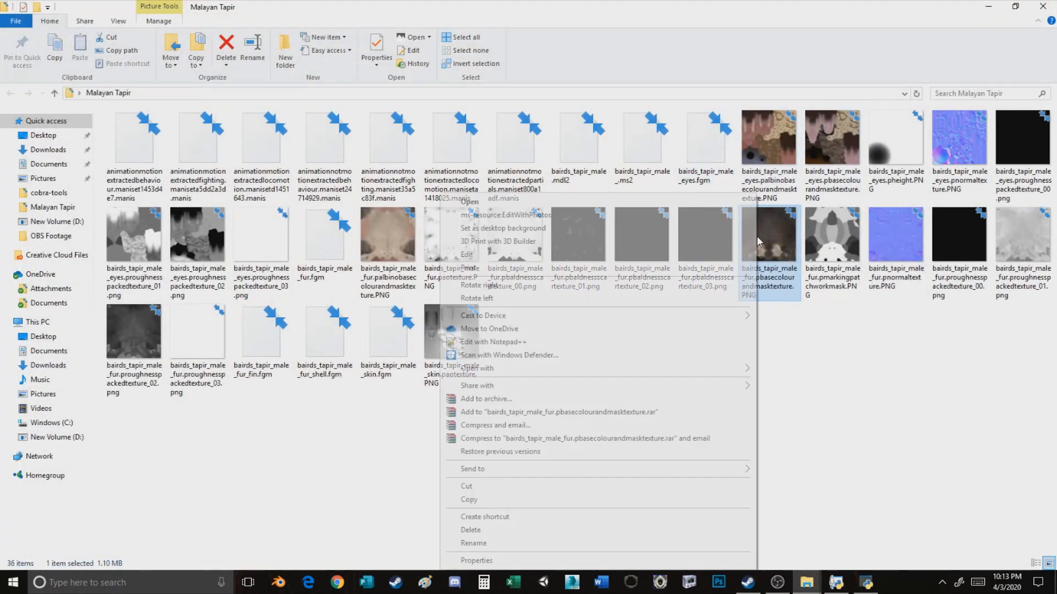
{"action": "mouse_move", "coordinate": [571, 368]}
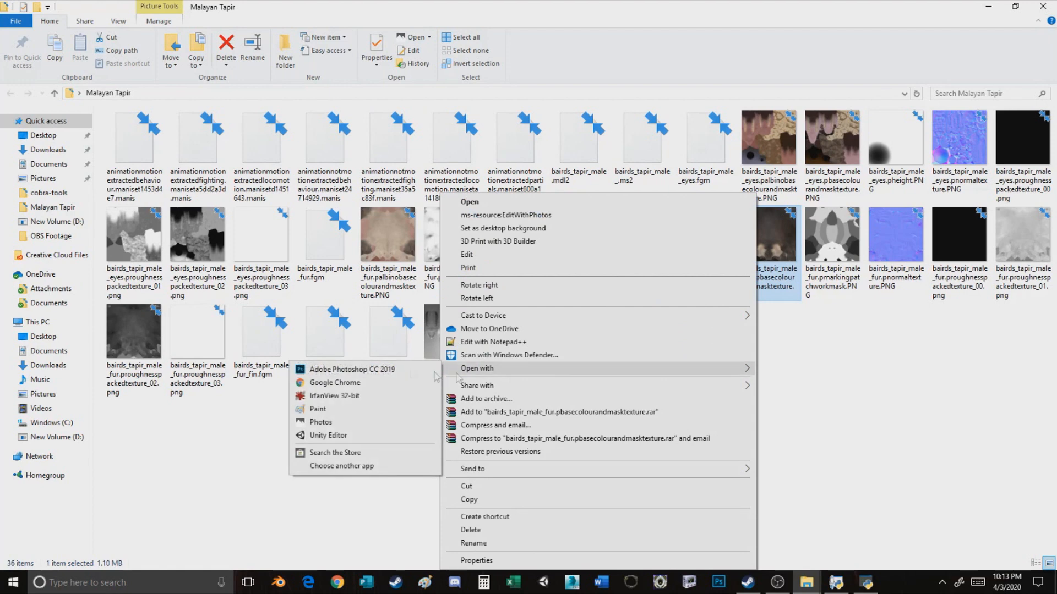
{"action": "left_click", "coordinate": [372, 369]}
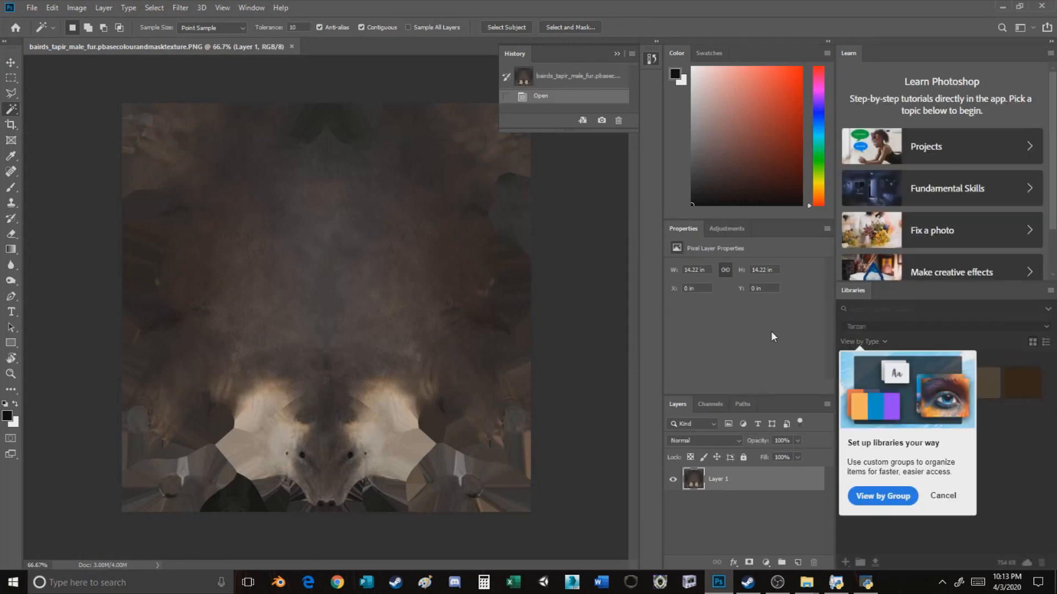
{"action": "left_click", "coordinate": [615, 55]}
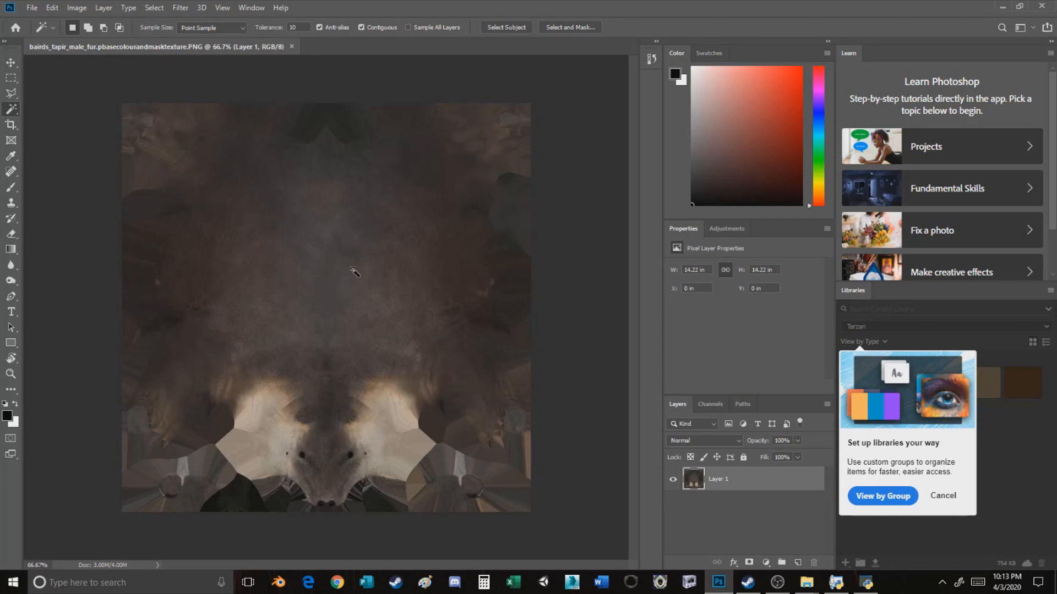
Step: Paint a black test scribble with a few short strokes beside it on the middle of the fur texture with the Brush tool
{"action": "left_click", "coordinate": [9, 187]}
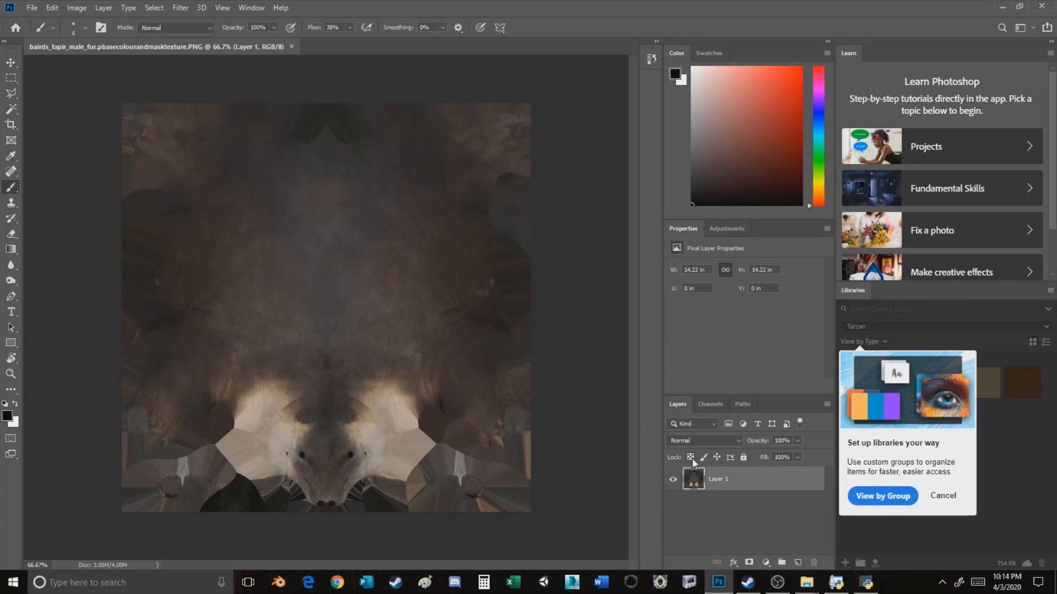
{"action": "mouse_move", "coordinate": [307, 210]}
{"action": "left_mouse_down"}
{"action": "mouse_move", "coordinate": [283, 234]}
{"action": "mouse_move", "coordinate": [296, 285]}
{"action": "mouse_move", "coordinate": [332, 332]}
{"action": "mouse_move", "coordinate": [386, 294]}
{"action": "mouse_move", "coordinate": [332, 271]}
{"action": "left_mouse_up"}
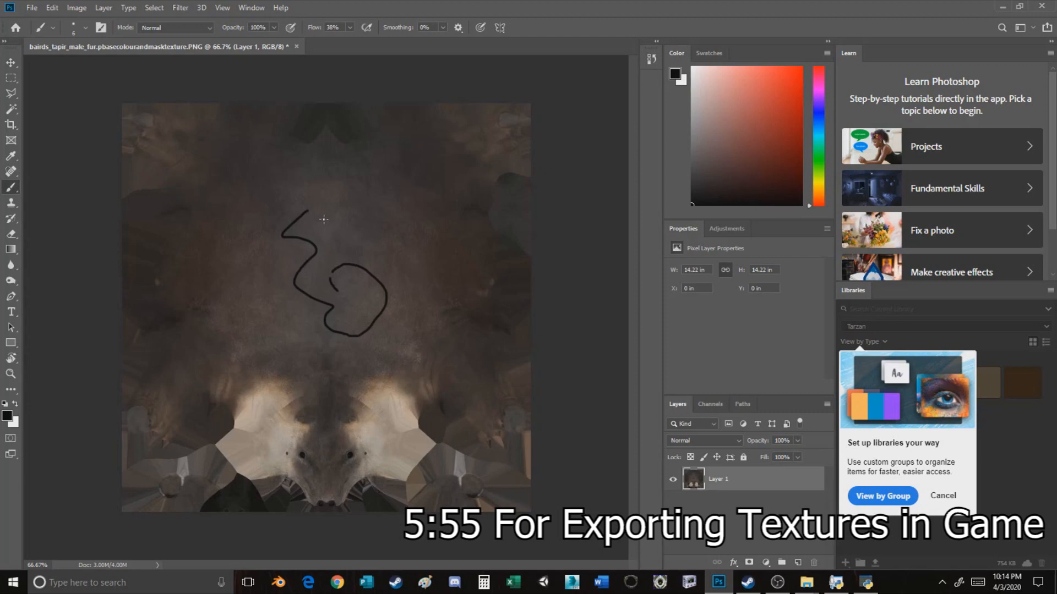
{"action": "left_click_drag", "start_coordinate": [336, 222], "coordinate": [345, 246]}
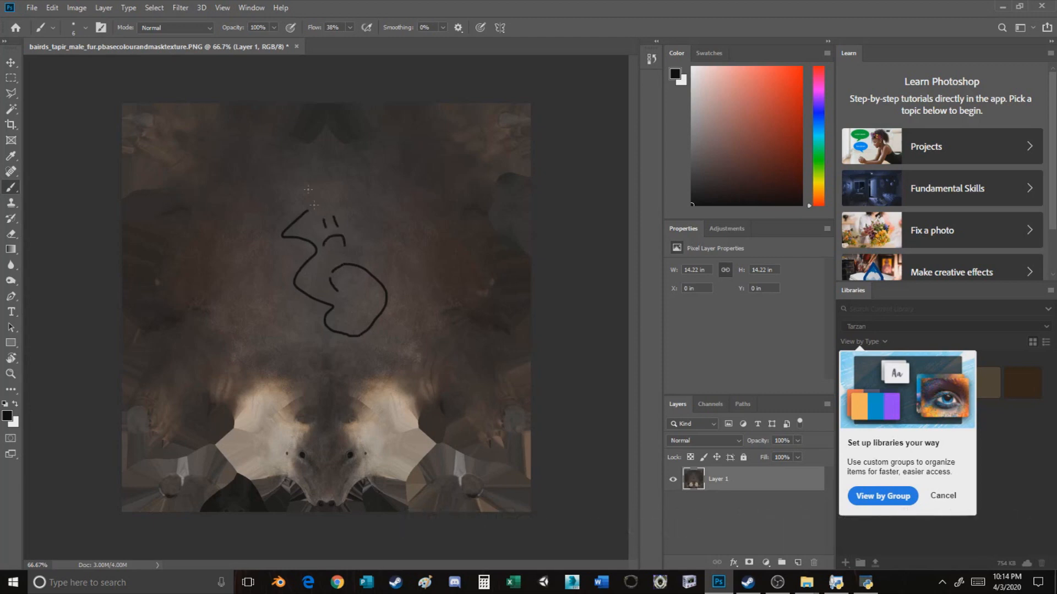
Step: Save the painted texture as a PNG over bairds_tapir_male_fur.pbasecolourandmasktexture.PNG in the Malayan Tapir folder, using the large file size option
{"action": "left_click", "coordinate": [31, 7]}
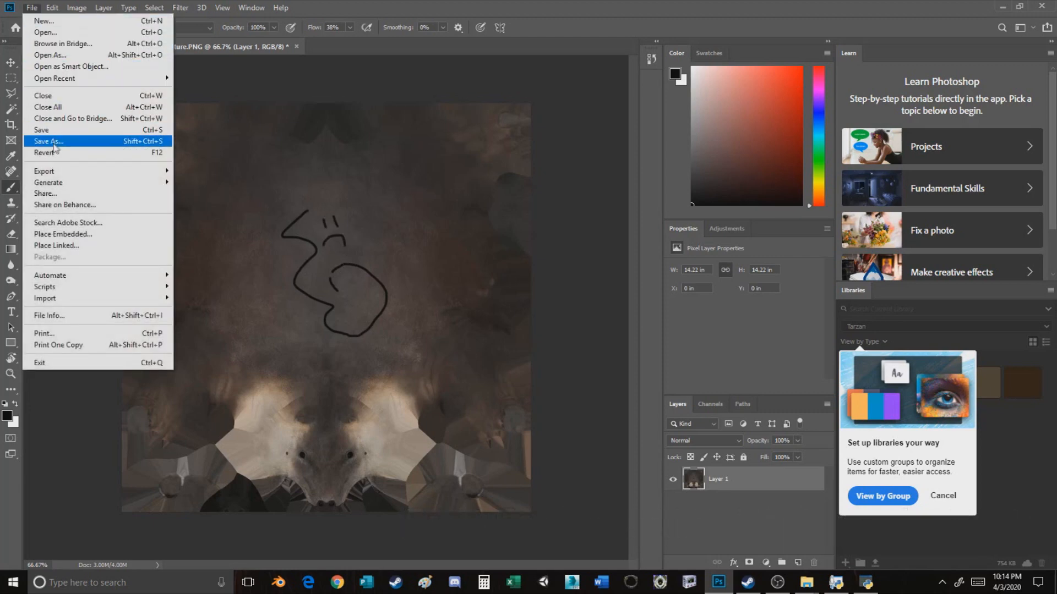
{"action": "left_click", "coordinate": [52, 143]}
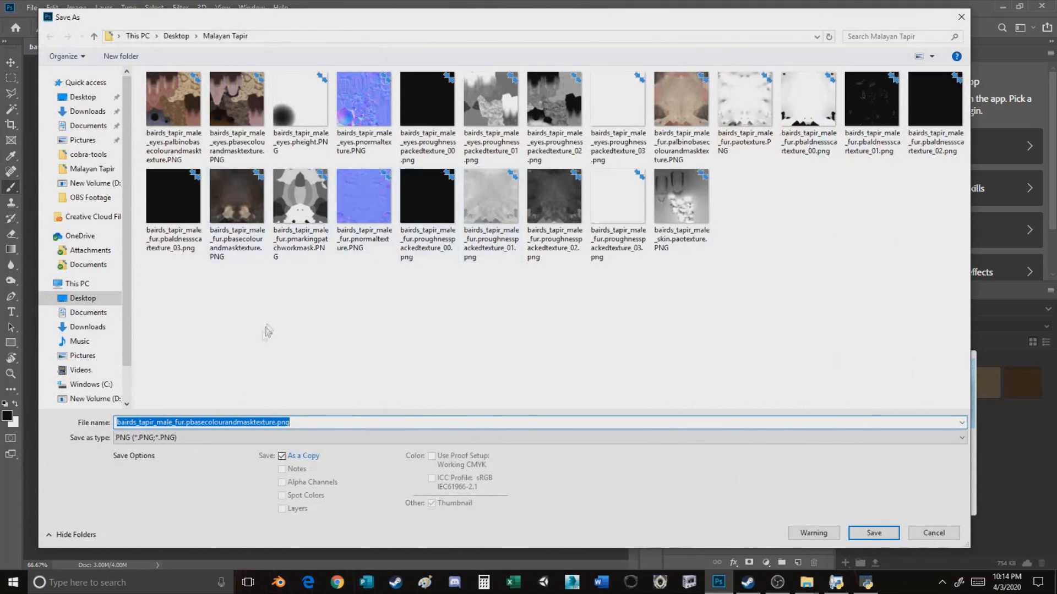
{"action": "double_click", "coordinate": [238, 204]}
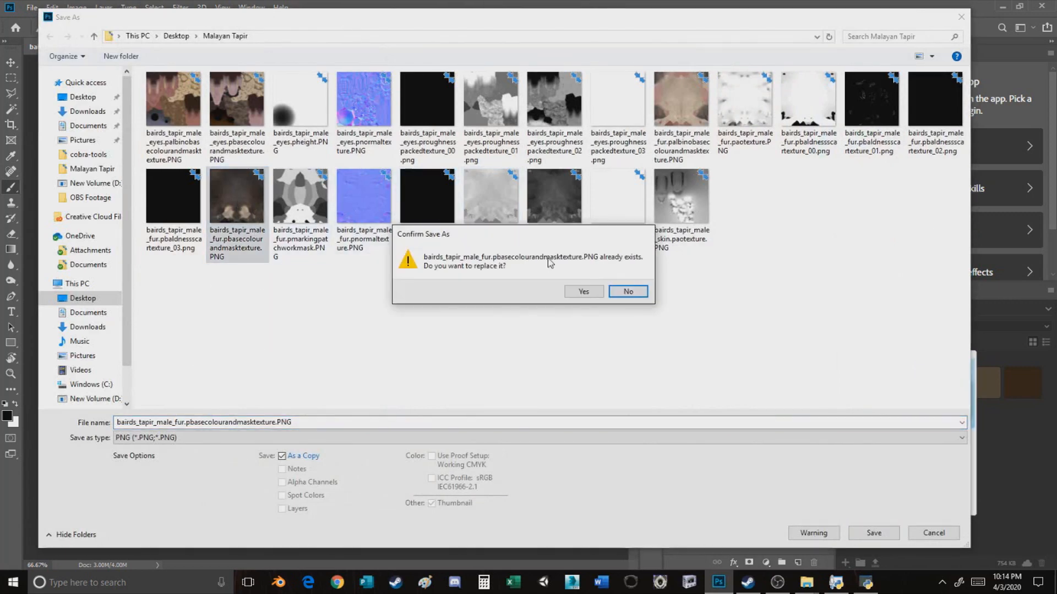
{"action": "left_click", "coordinate": [590, 294]}
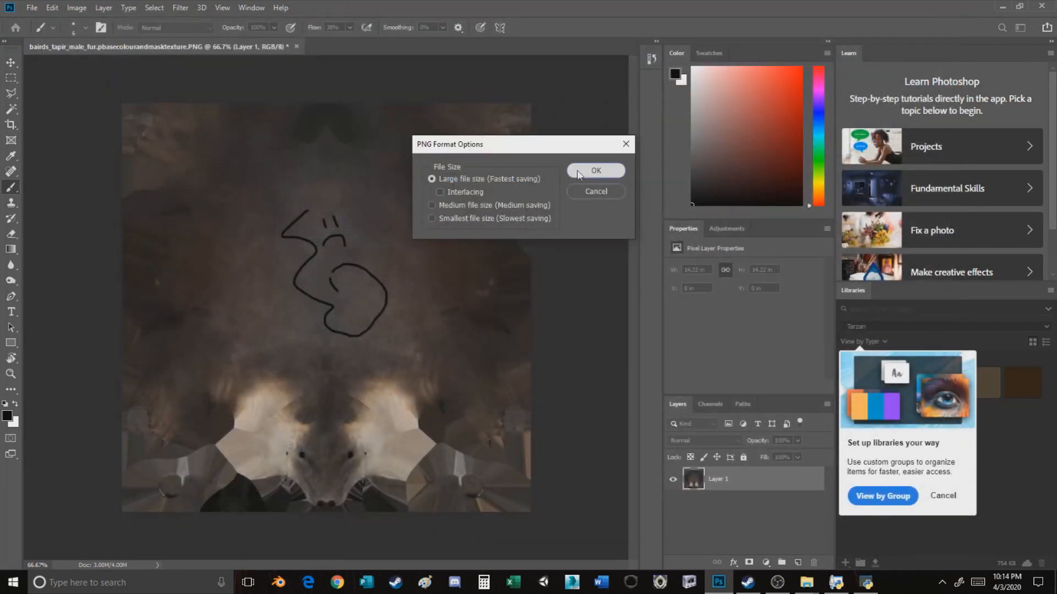
{"action": "left_click", "coordinate": [593, 172]}
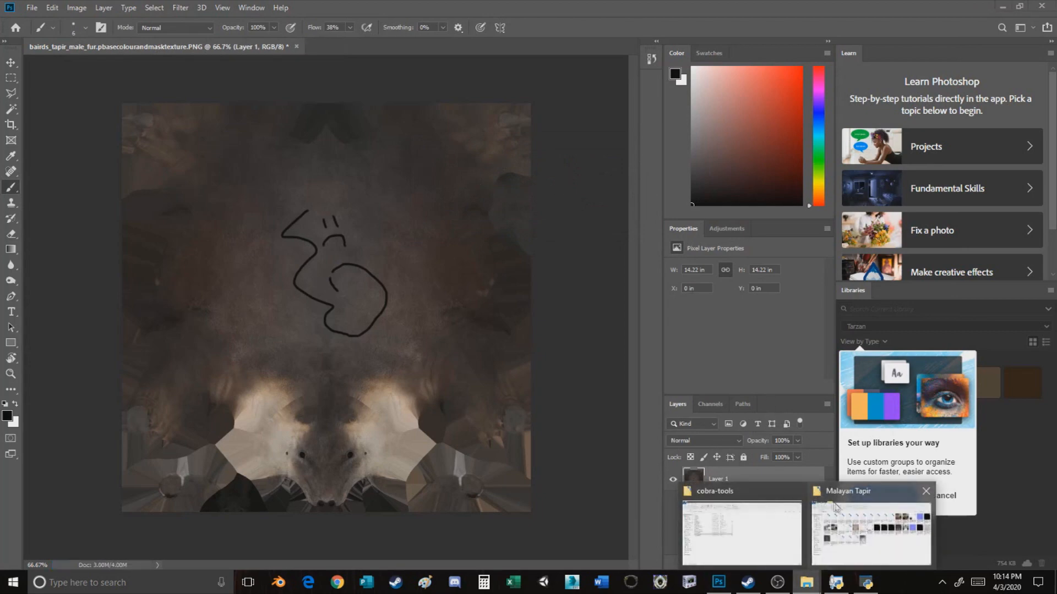
Step: Switch to the Malayan Tapir folder and view the saved fur base colour texture to check the painted strokes
{"action": "left_click", "coordinate": [875, 526]}
{"action": "double_click", "coordinate": [769, 237]}
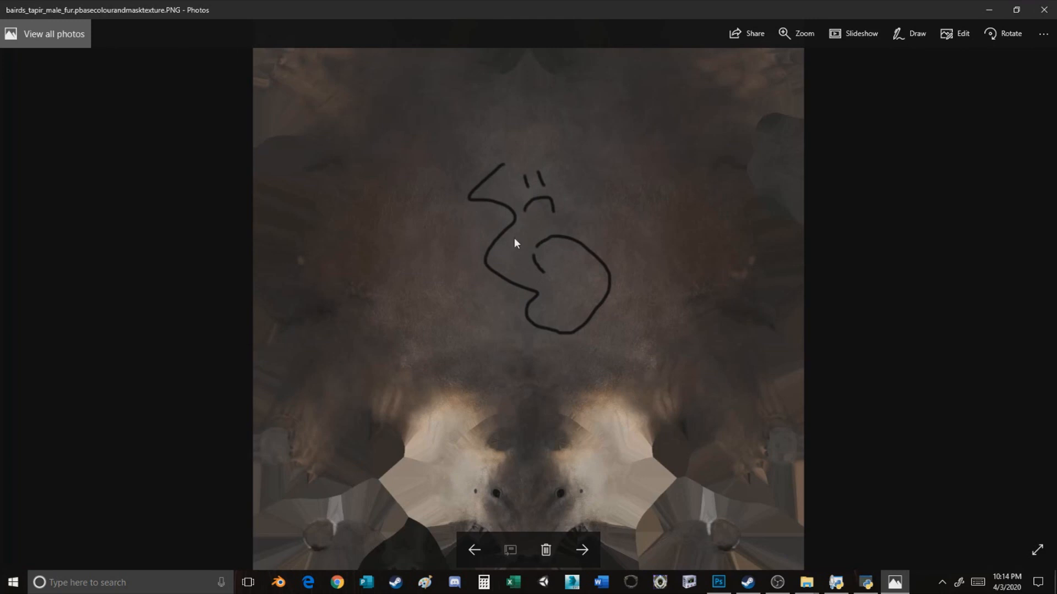
{"action": "left_click", "coordinate": [1043, 9]}
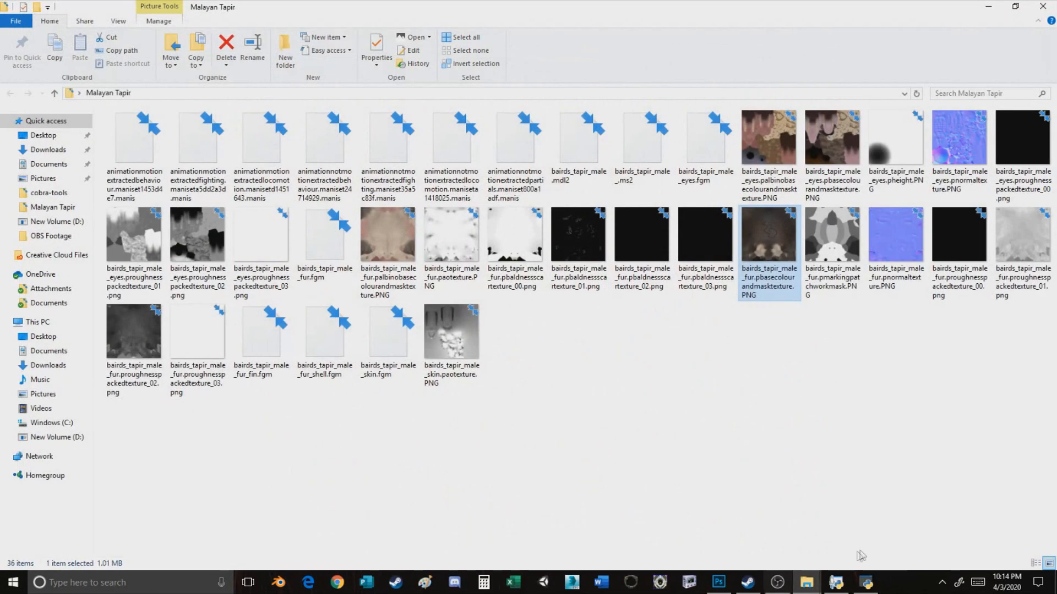
Step: Switch to OVL Tool and inject bairds_tapir_male_fur.pbasecolourandmasktexture.PNG into Bairds_Tapir_Male.ovl
{"action": "left_click", "coordinate": [865, 583]}
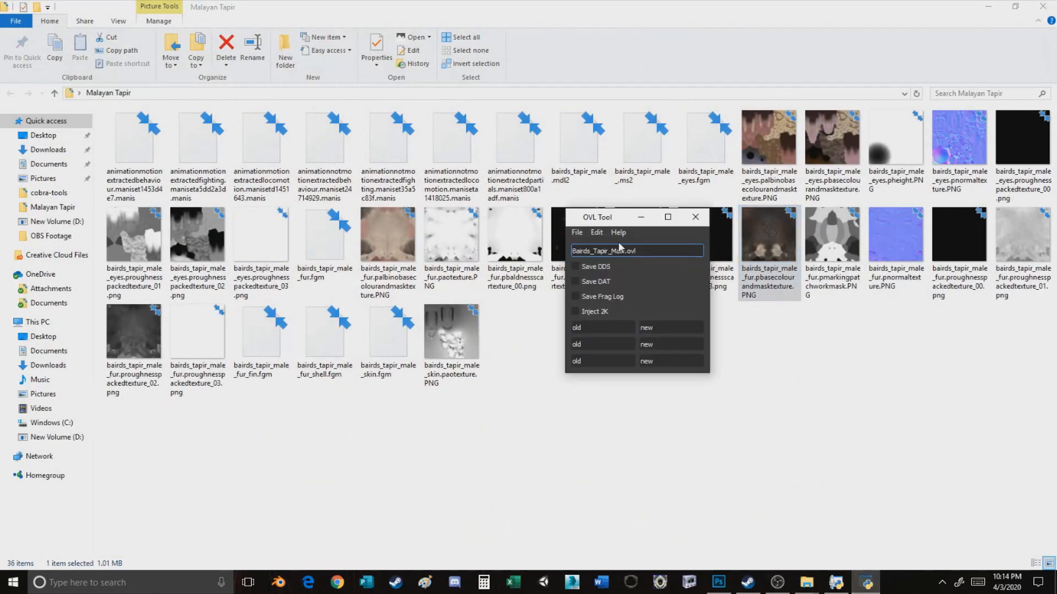
{"action": "left_click", "coordinate": [597, 232]}
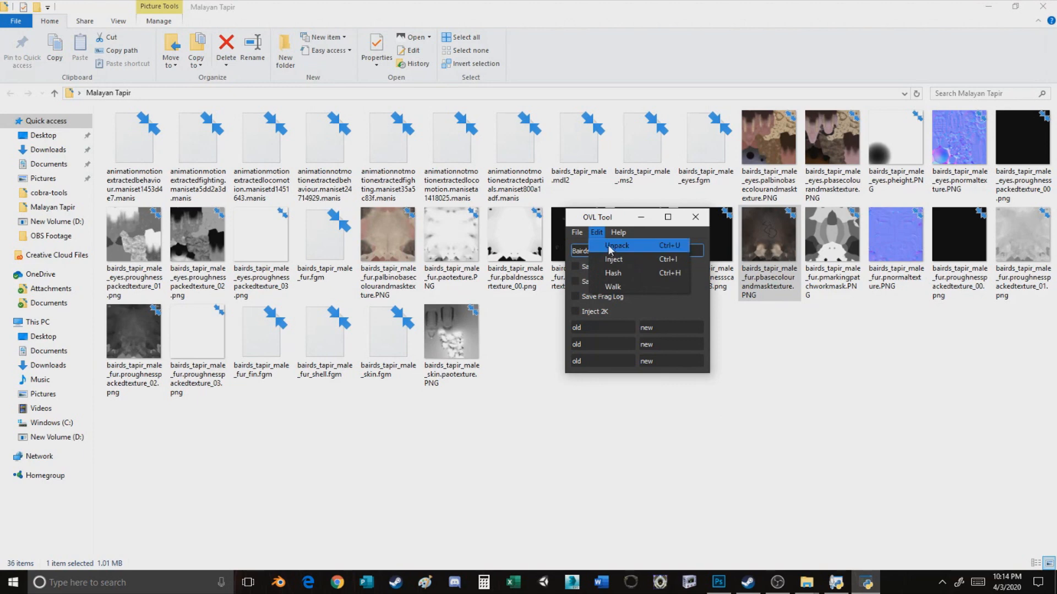
{"action": "left_click", "coordinate": [634, 260]}
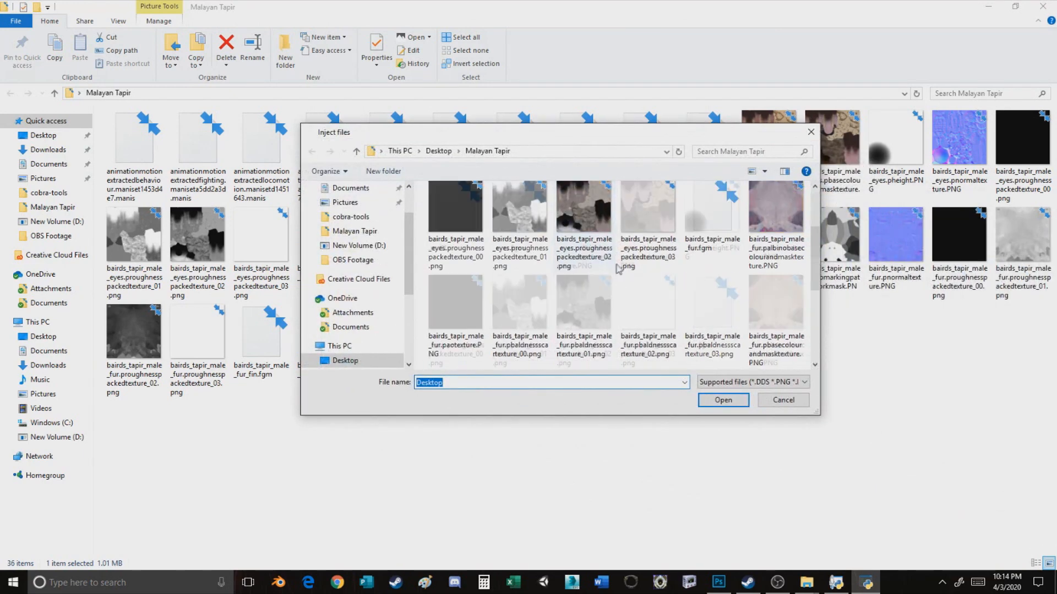
{"action": "left_click", "coordinate": [776, 316]}
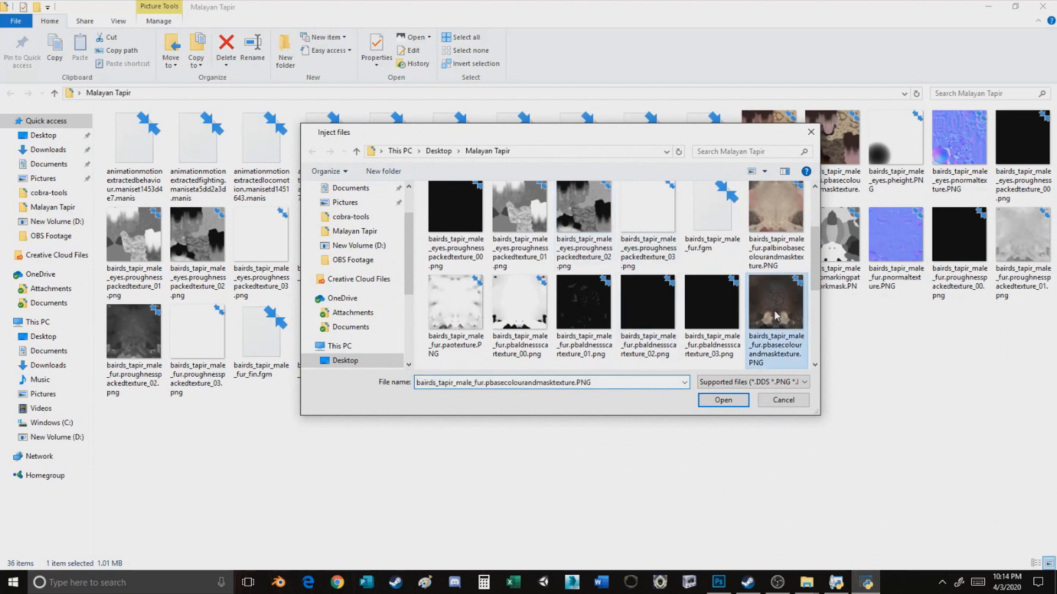
{"action": "left_click", "coordinate": [731, 398]}
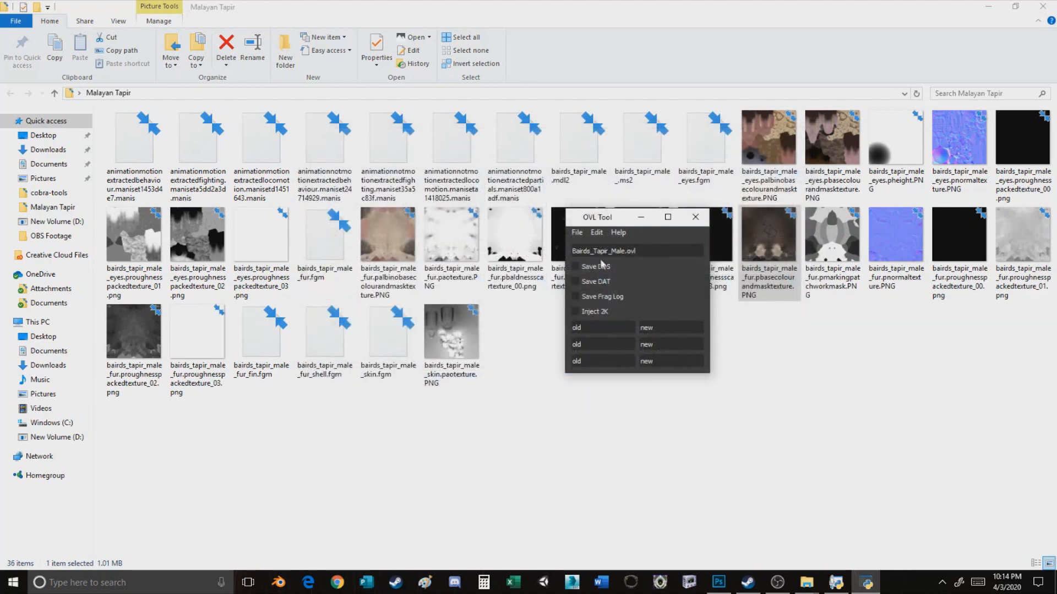
Step: Start saving the OVL and browse on New Volume (D:) to SteamLibrary\steamapps\common\Planet Zoo\win64\ovldata
{"action": "left_click", "coordinate": [576, 232]}
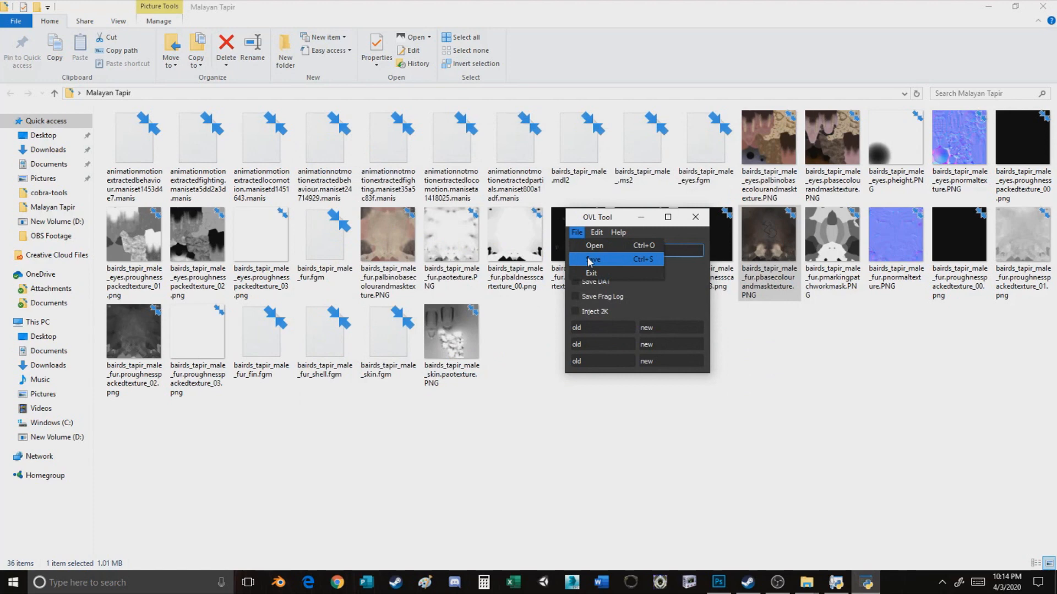
{"action": "left_click", "coordinate": [589, 261]}
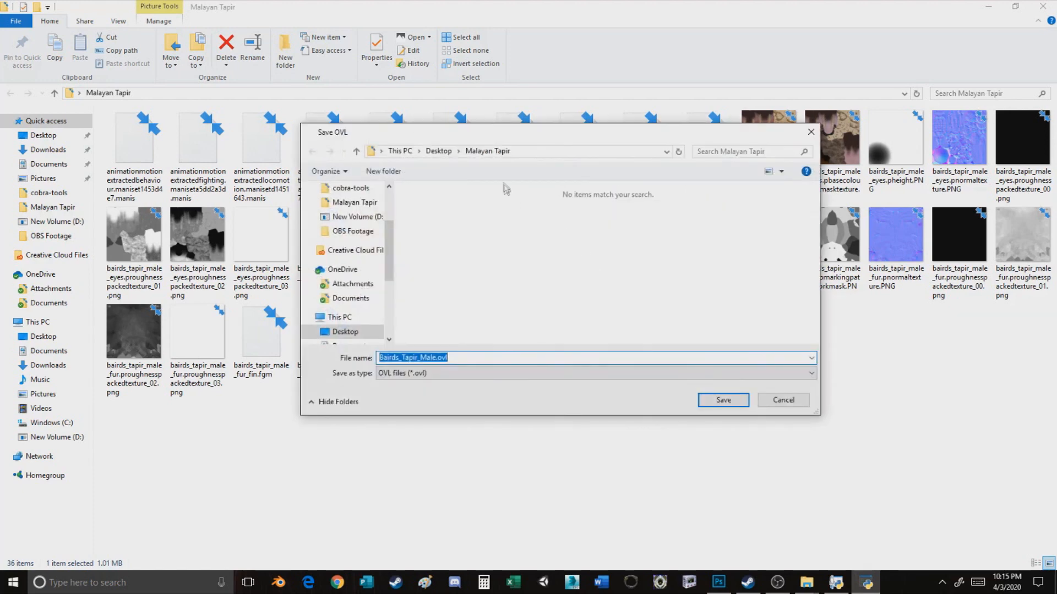
{"action": "scroll", "coordinate": [355, 292], "scroll_direction": "down", "scroll_amount": 3}
{"action": "left_click", "coordinate": [361, 322]}
{"action": "scroll", "coordinate": [456, 275], "scroll_direction": "down", "scroll_amount": 10}
{"action": "scroll", "coordinate": [457, 281], "scroll_direction": "down", "scroll_amount": 15}
{"action": "scroll", "coordinate": [459, 283], "scroll_direction": "down", "scroll_amount": 10}
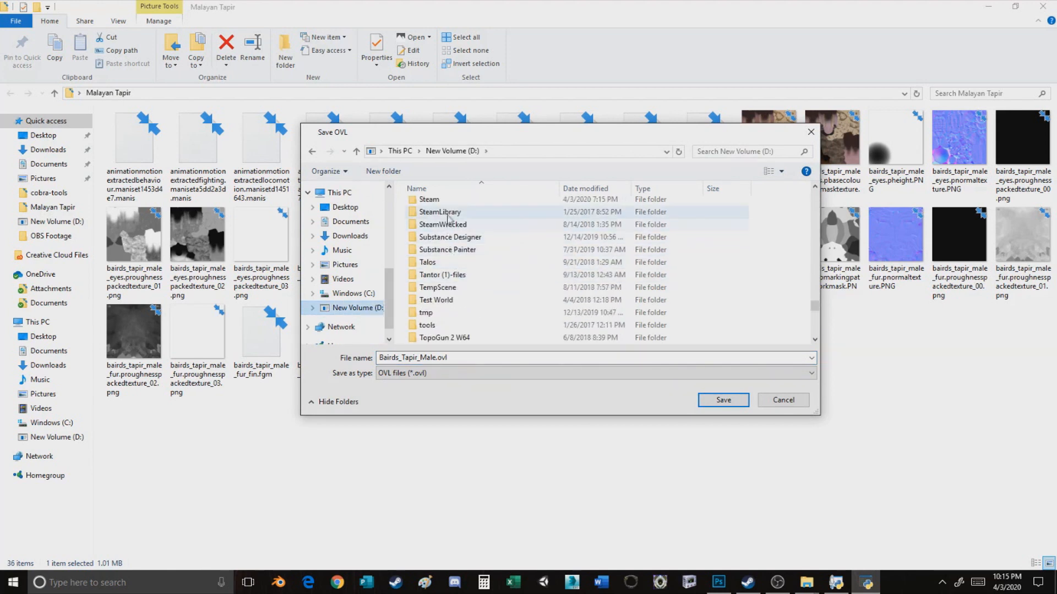
{"action": "double_click", "coordinate": [443, 212]}
{"action": "double_click", "coordinate": [440, 205]}
{"action": "double_click", "coordinate": [440, 205]}
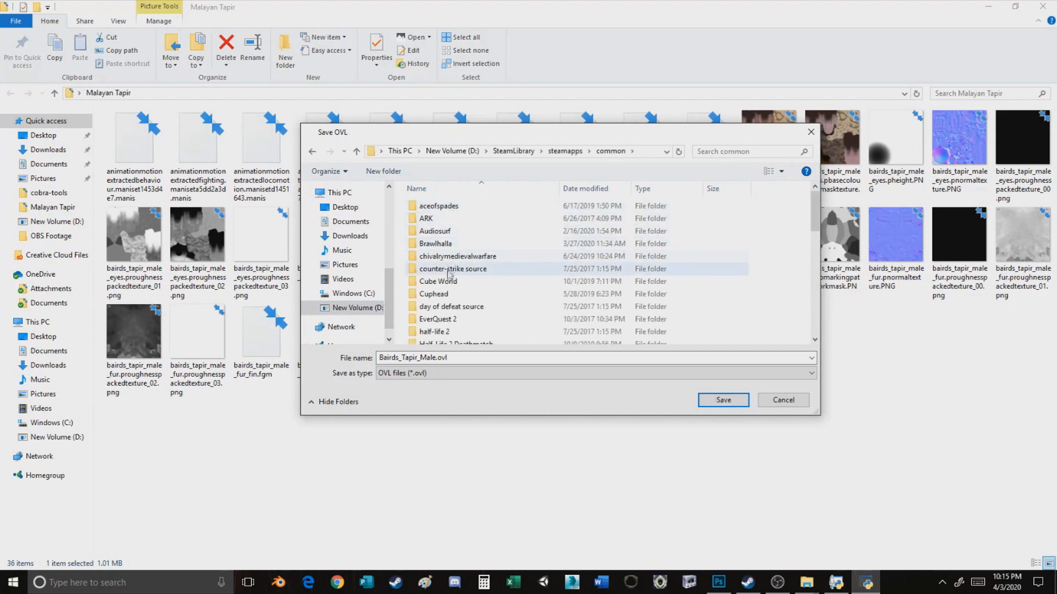
{"action": "scroll", "coordinate": [451, 268], "scroll_direction": "down", "scroll_amount": 10}
{"action": "double_click", "coordinate": [440, 205]}
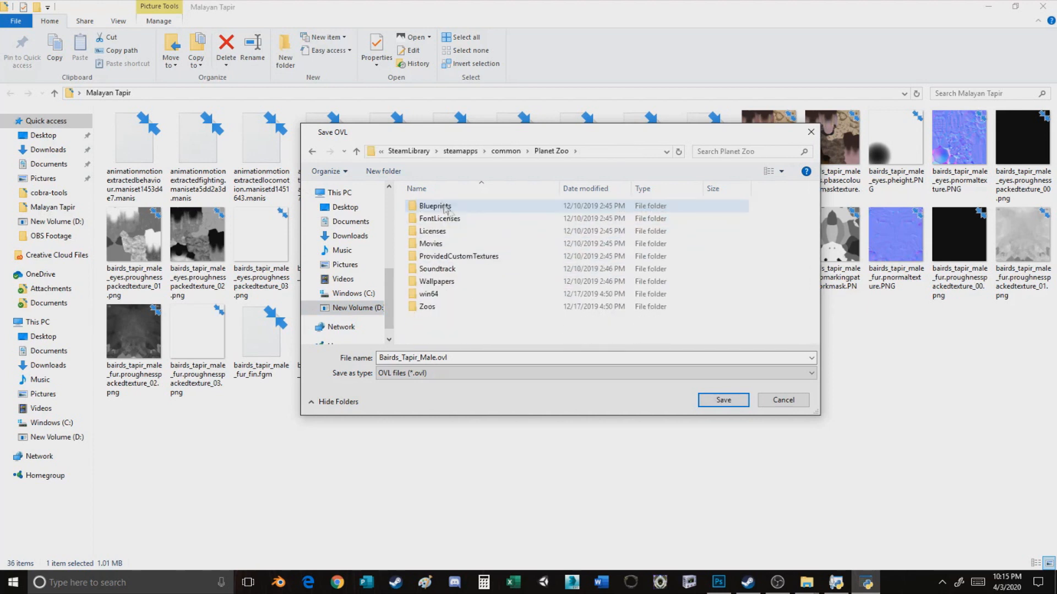
{"action": "double_click", "coordinate": [429, 295]}
{"action": "double_click", "coordinate": [433, 208]}
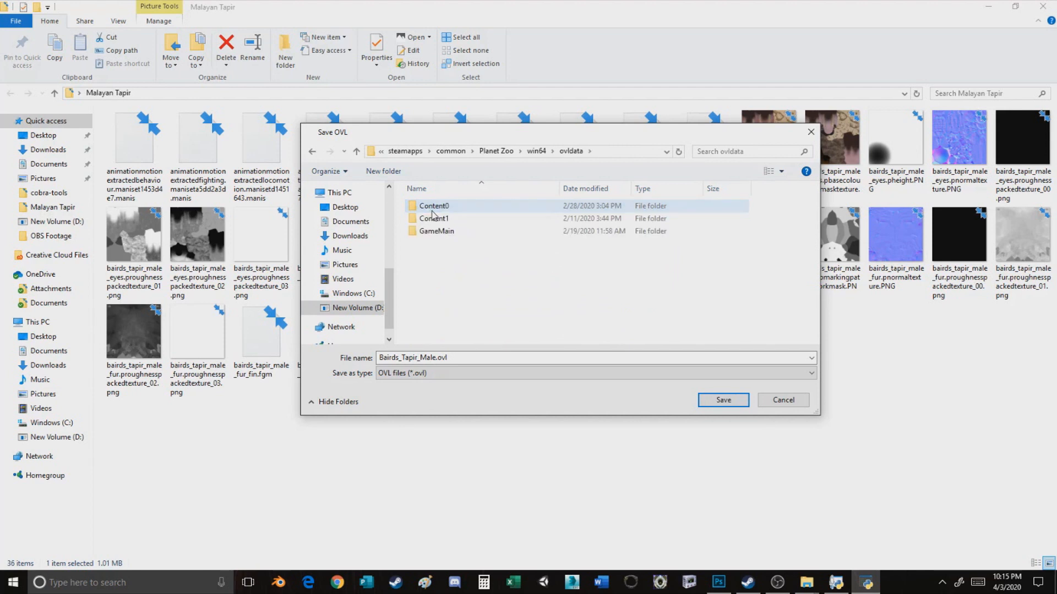
Step: Save the OVL over the existing Bairds_Tapir_Male.ovl in Content0\Animals\Peccaries\Bairds_Tapir\Bairds_Tapir_Male
{"action": "double_click", "coordinate": [435, 212]}
{"action": "scroll", "coordinate": [441, 217], "scroll_direction": "down", "scroll_amount": 3}
{"action": "scroll", "coordinate": [445, 220], "scroll_direction": "up", "scroll_amount": 3}
{"action": "double_click", "coordinate": [437, 206]}
{"action": "scroll", "coordinate": [444, 273], "scroll_direction": "down", "scroll_amount": 5}
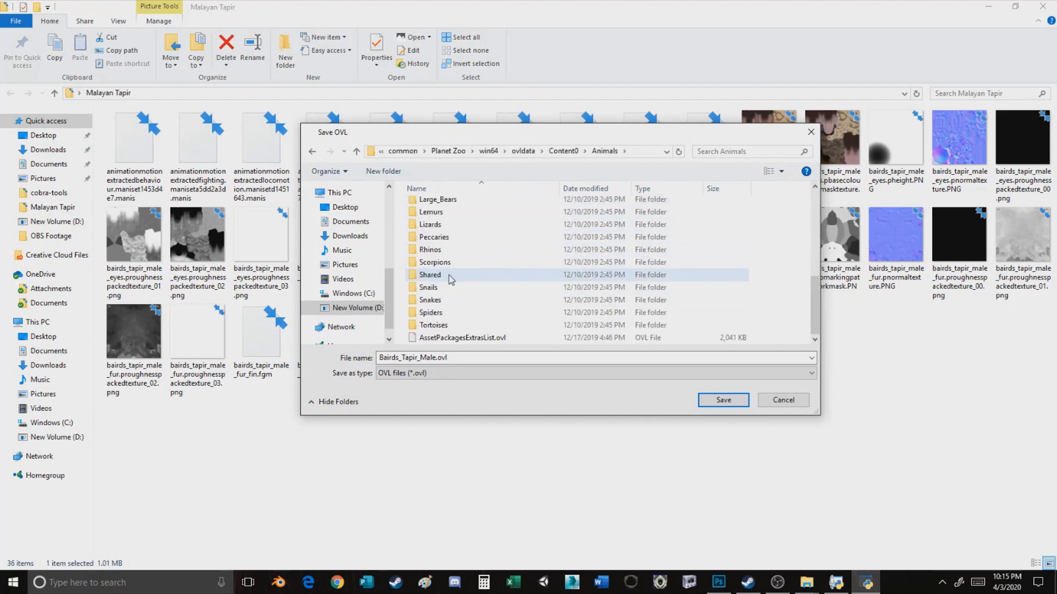
{"action": "double_click", "coordinate": [434, 237]}
{"action": "double_click", "coordinate": [442, 207]}
{"action": "double_click", "coordinate": [462, 231]}
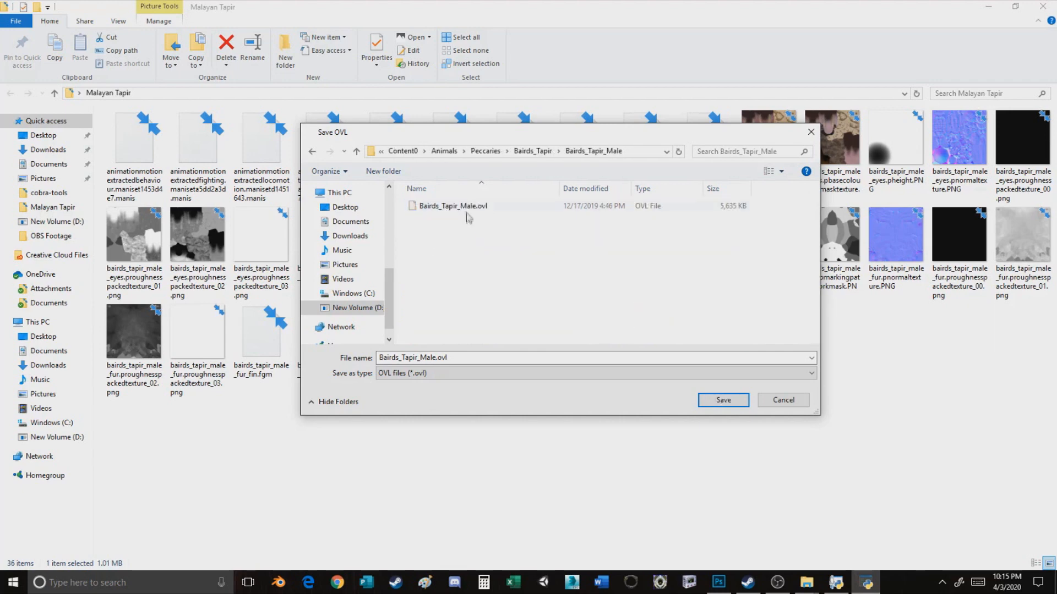
{"action": "double_click", "coordinate": [465, 209]}
{"action": "left_click", "coordinate": [556, 292]}
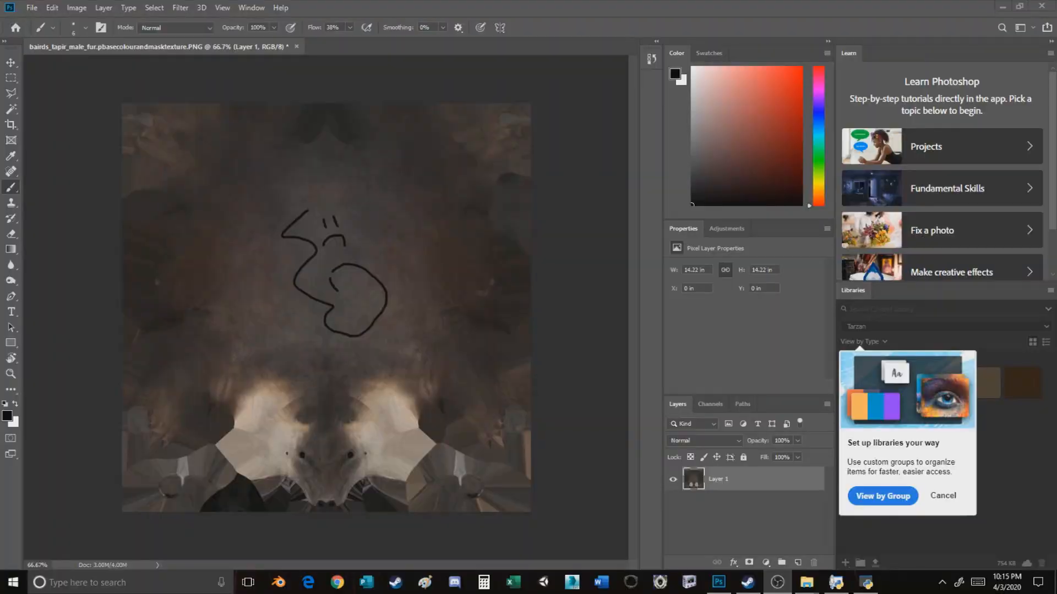
Step: Return to Photoshop and undo all the black brush strokes on the fur texture, including a new trial stroke on the face
{"action": "left_click", "coordinate": [731, 469]}
{"action": "key", "text": "ctrl+z"}
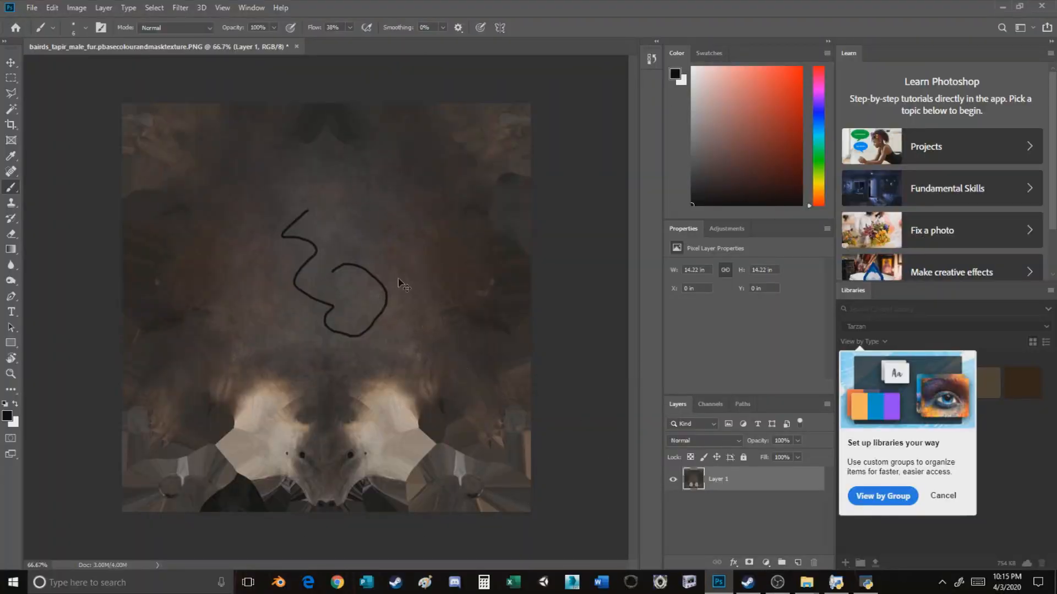
{"action": "key", "text": "ctrl+z"}
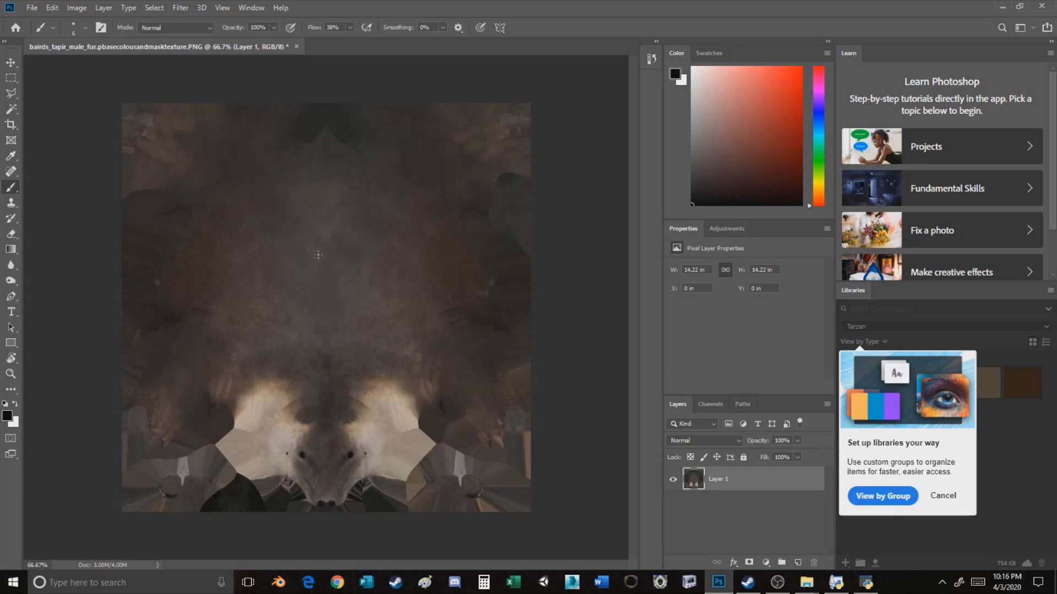
{"action": "mouse_move", "coordinate": [280, 431]}
{"action": "left_mouse_down"}
{"action": "mouse_move", "coordinate": [279, 466]}
{"action": "mouse_move", "coordinate": [332, 509]}
{"action": "mouse_move", "coordinate": [364, 413]}
{"action": "mouse_move", "coordinate": [294, 439]}
{"action": "mouse_move", "coordinate": [287, 464]}
{"action": "left_mouse_up"}
{"action": "key", "text": "ctrl+z"}
Step: Add a new empty layer above the fur texture layer
{"action": "left_click", "coordinate": [798, 562]}
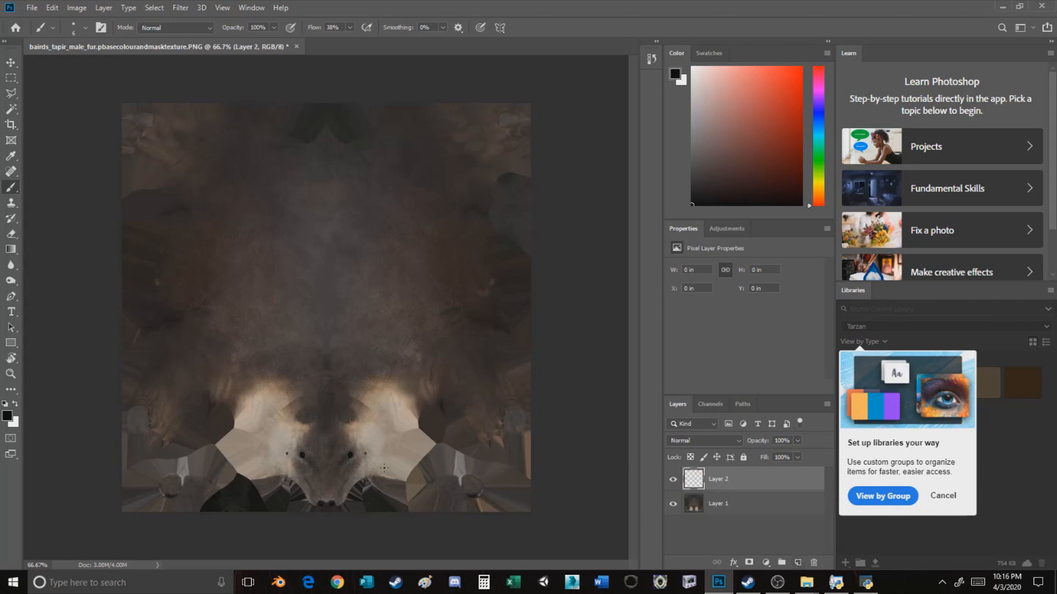
{"action": "key", "text": "ctrl+plus"}
{"action": "scroll", "coordinate": [385, 468], "scroll_direction": "down", "scroll_amount": 4}
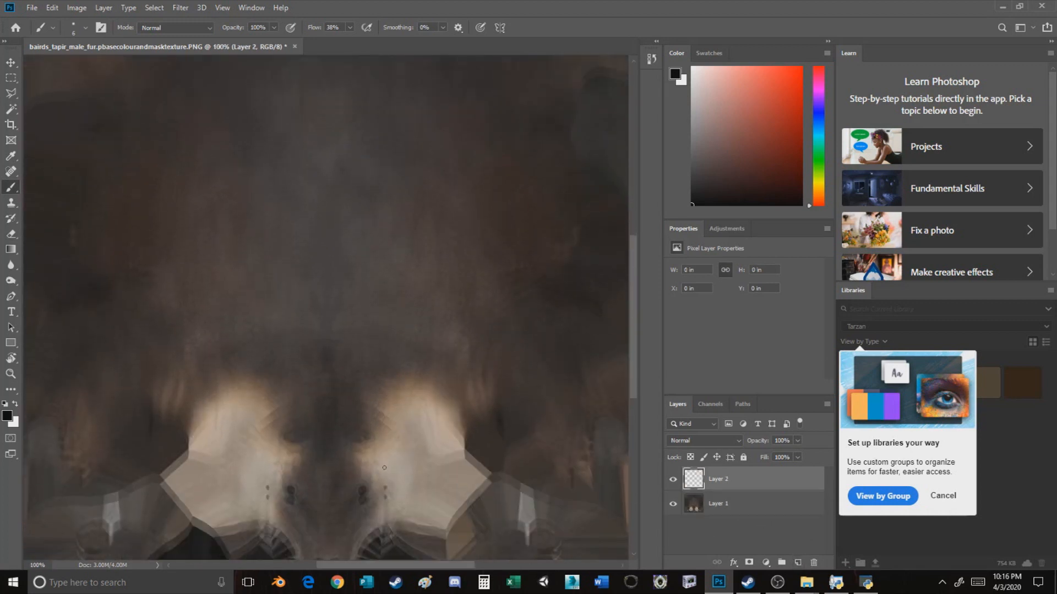
{"action": "scroll", "coordinate": [175, 361], "scroll_direction": "down", "scroll_amount": 7}
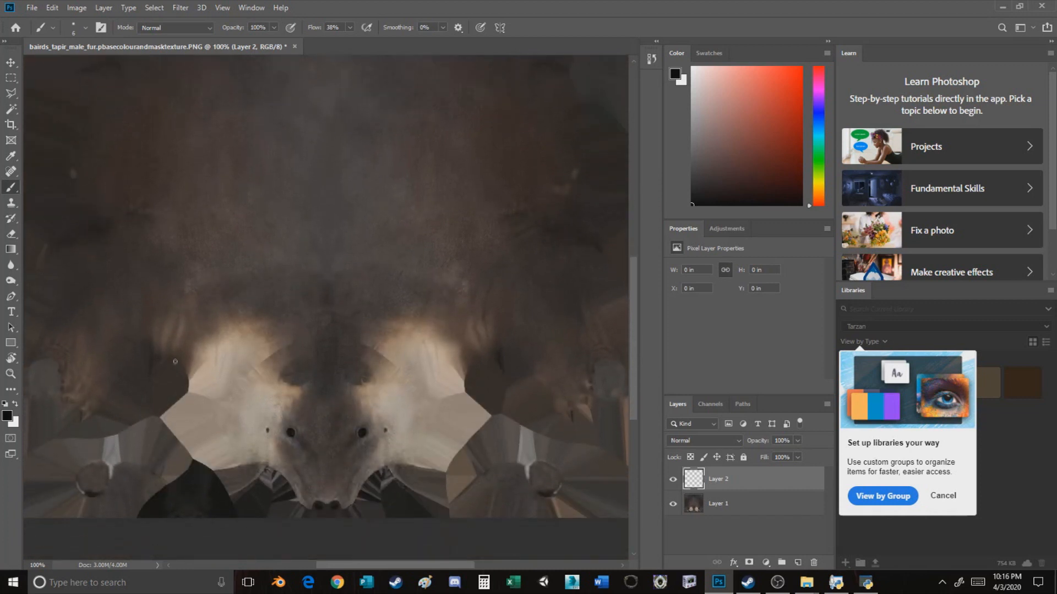
{"action": "key", "text": "ctrl+plus"}
{"action": "key", "text": "ctrl+plus"}
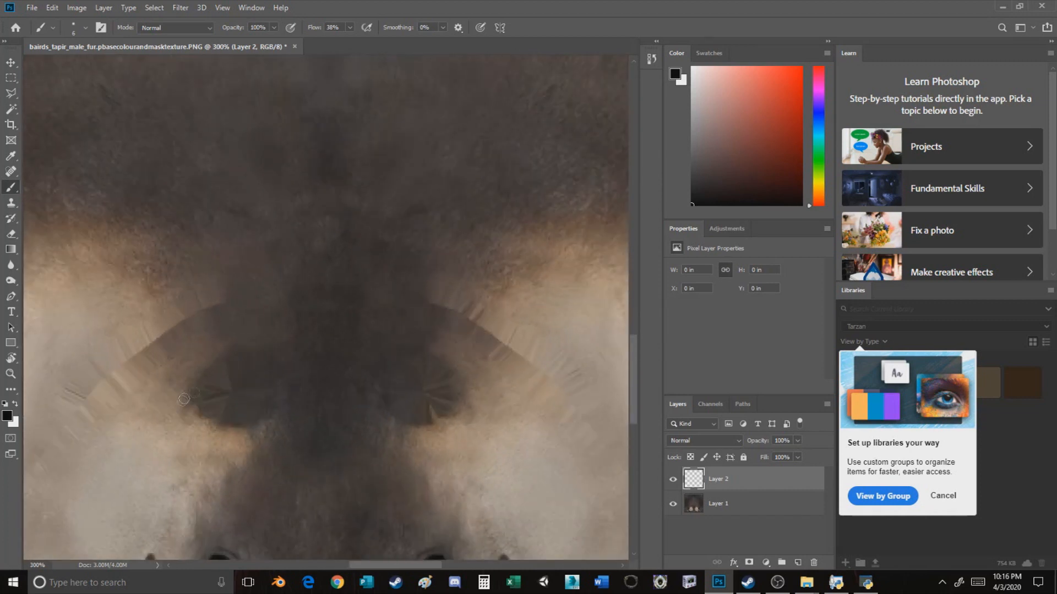
Step: Clone out the dark spot beside the left eye on the original fur texture layer using the Clone Stamp tool
{"action": "scroll", "coordinate": [187, 413], "scroll_direction": "down", "scroll_amount": 8}
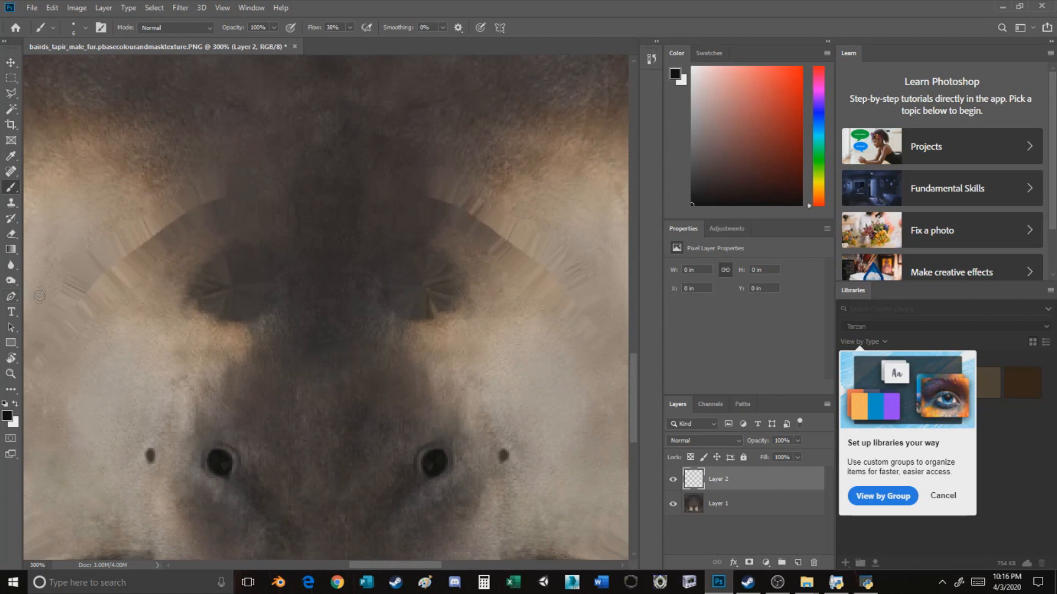
{"action": "left_click", "coordinate": [11, 202]}
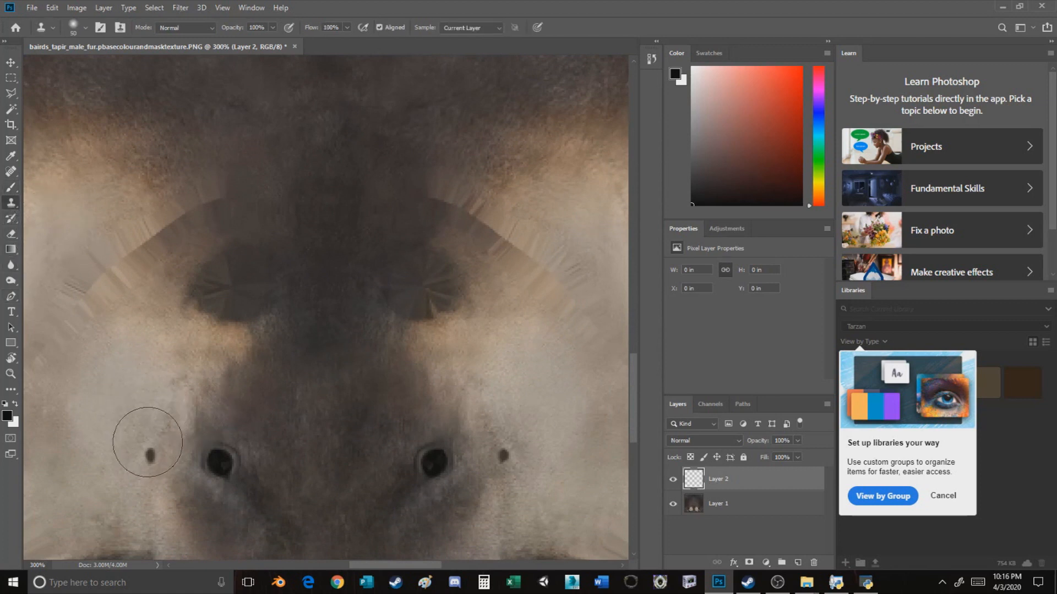
{"action": "key", "text": "alt+bracketleft"}
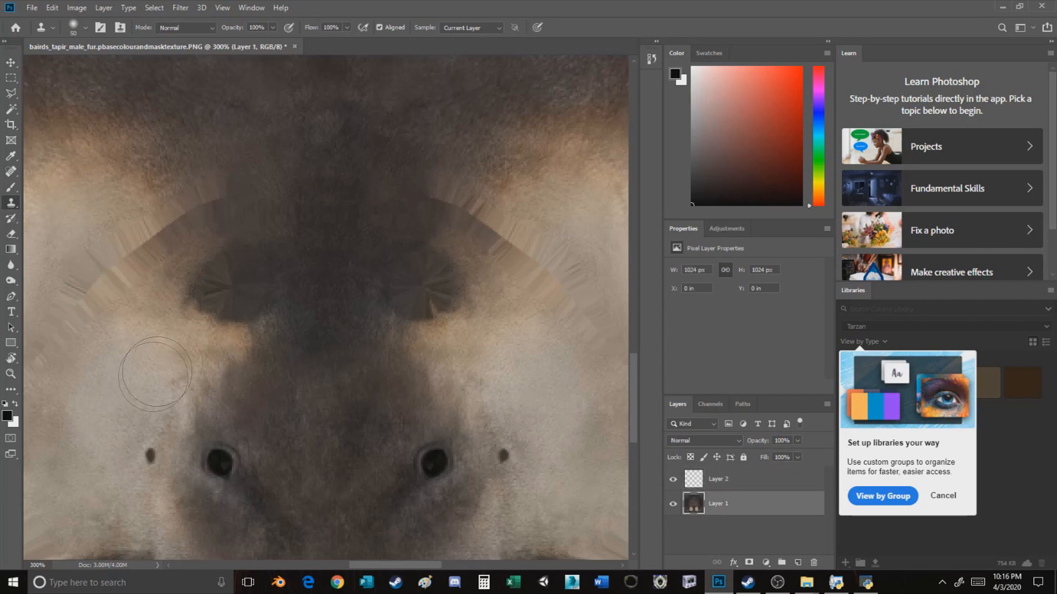
{"action": "left_click", "coordinate": [147, 452]}
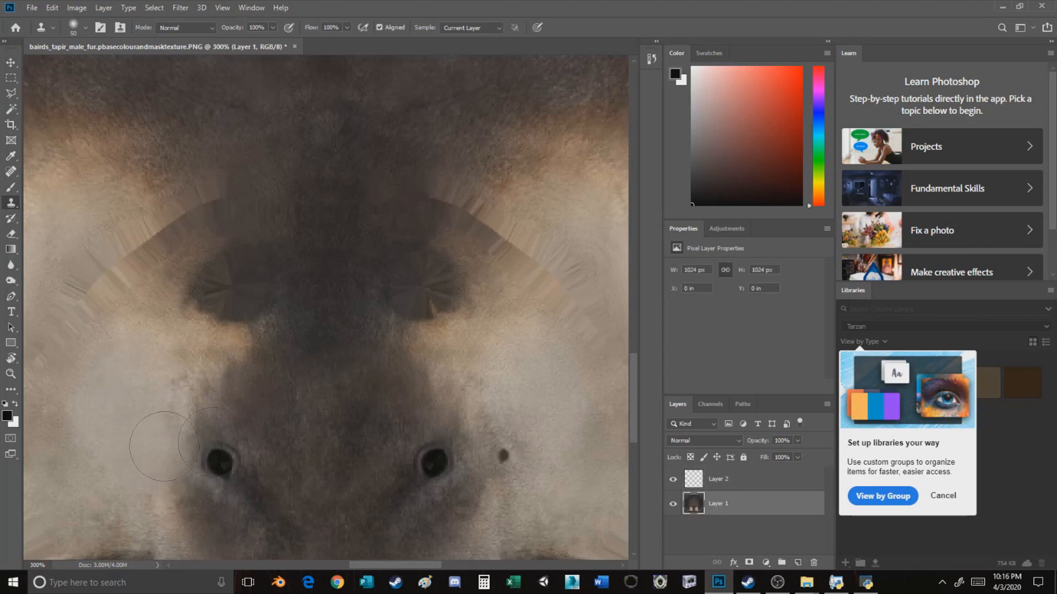
Step: Duplicate the original fur texture layer, keeping the suggested name Layer 1 copy
{"action": "scroll", "coordinate": [517, 378], "scroll_direction": "down", "scroll_amount": 2}
{"action": "scroll", "coordinate": [495, 330], "scroll_direction": "down", "scroll_amount": 2}
{"action": "key", "text": "ctrl+minus"}
{"action": "key", "text": "ctrl+minus"}
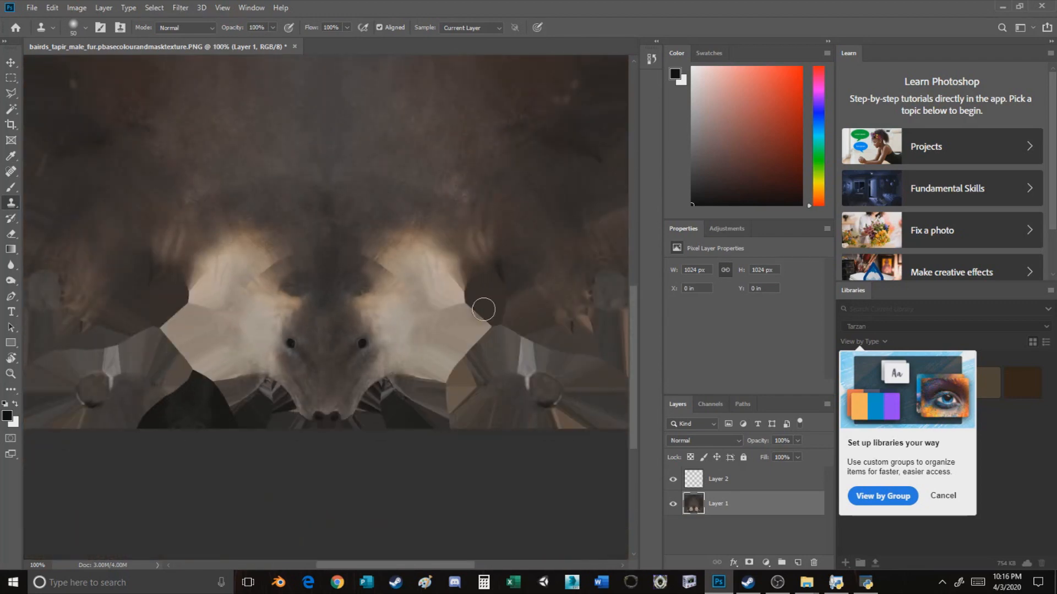
{"action": "scroll", "coordinate": [483, 310], "scroll_direction": "up", "scroll_amount": 5}
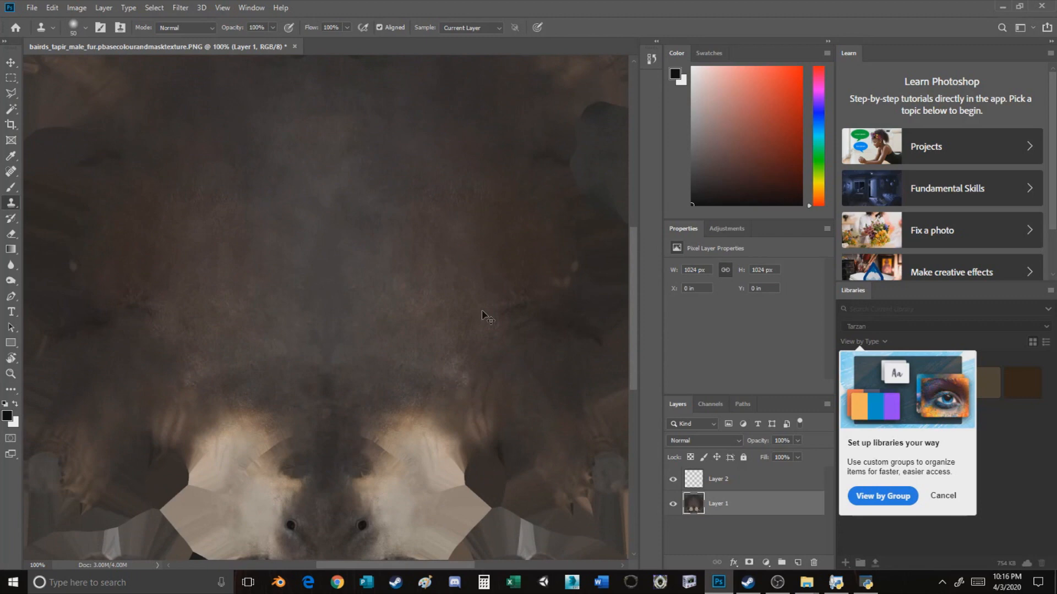
{"action": "key", "text": "ctrl+minus"}
{"action": "right_click", "coordinate": [733, 504]}
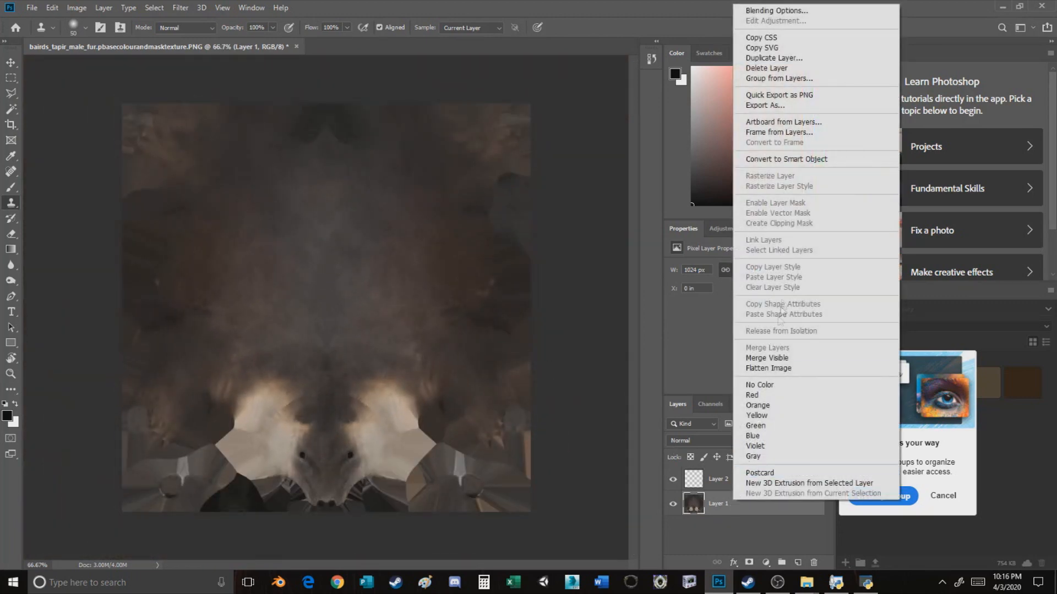
{"action": "left_click", "coordinate": [774, 58]}
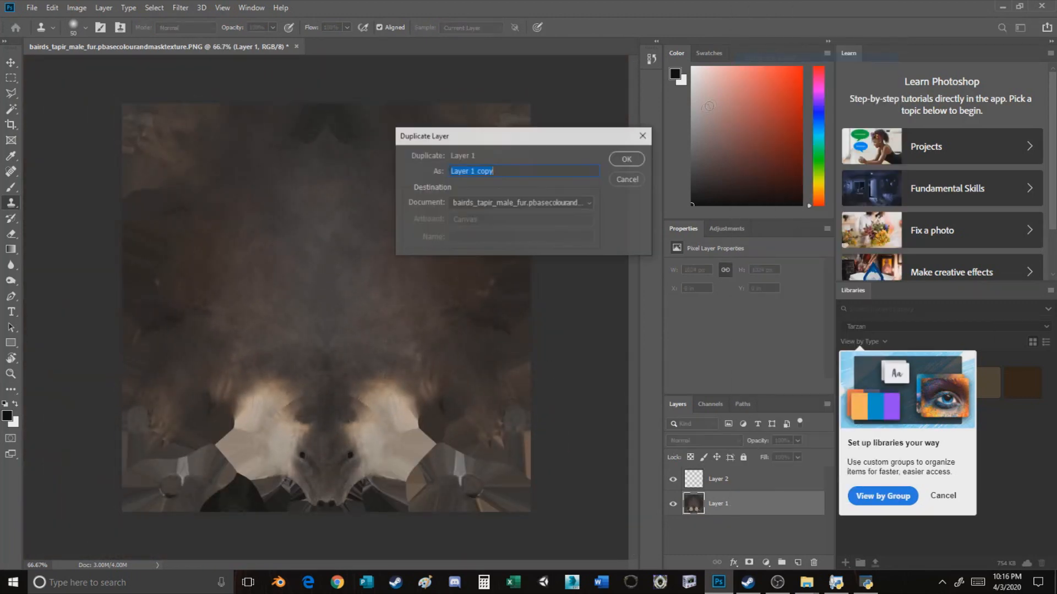
{"action": "left_click", "coordinate": [617, 164]}
Step: Turn the duplicated fur layer nearly black with Hue/Saturation, using saturation -100 and lightness -79
{"action": "left_click", "coordinate": [71, 8]}
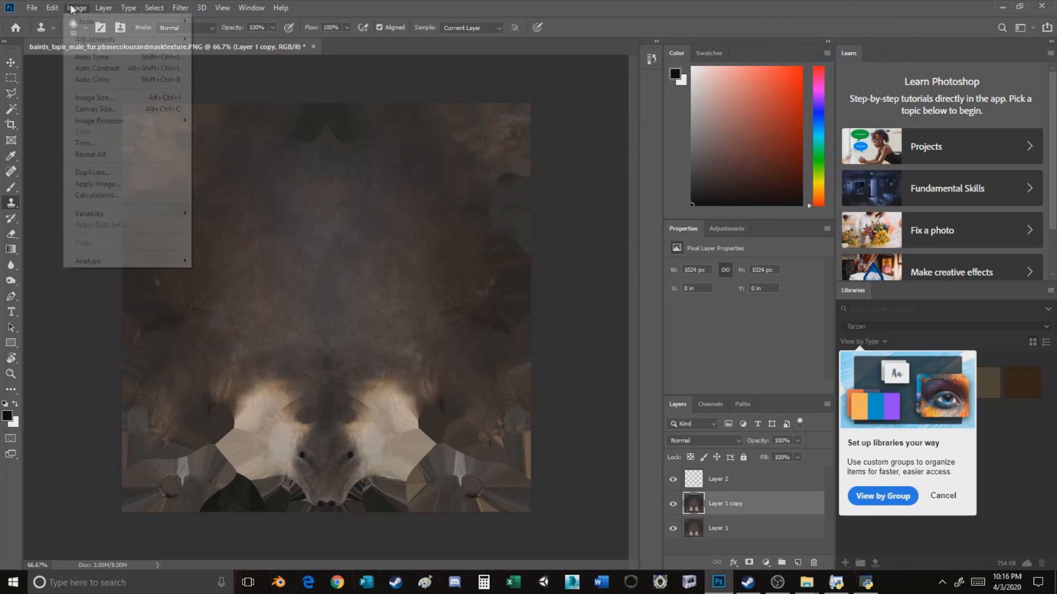
{"action": "mouse_move", "coordinate": [102, 40]}
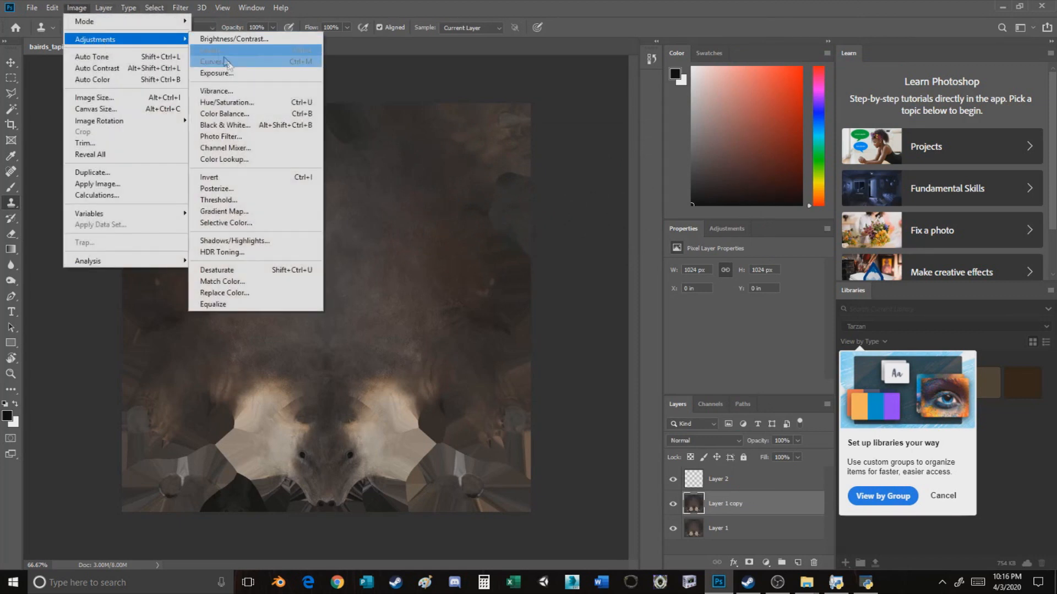
{"action": "left_click", "coordinate": [226, 103]}
{"action": "left_click_drag", "start_coordinate": [774, 320], "coordinate": [639, 293]}
{"action": "left_click_drag", "start_coordinate": [775, 354], "coordinate": [728, 352]}
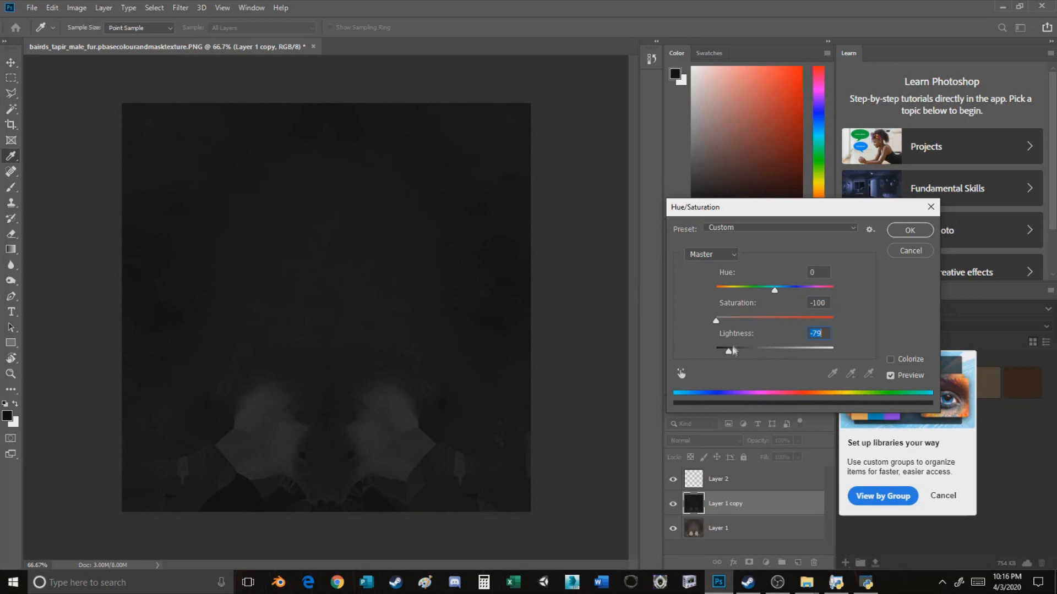
{"action": "left_click", "coordinate": [900, 238]}
{"action": "key", "text": "s"}
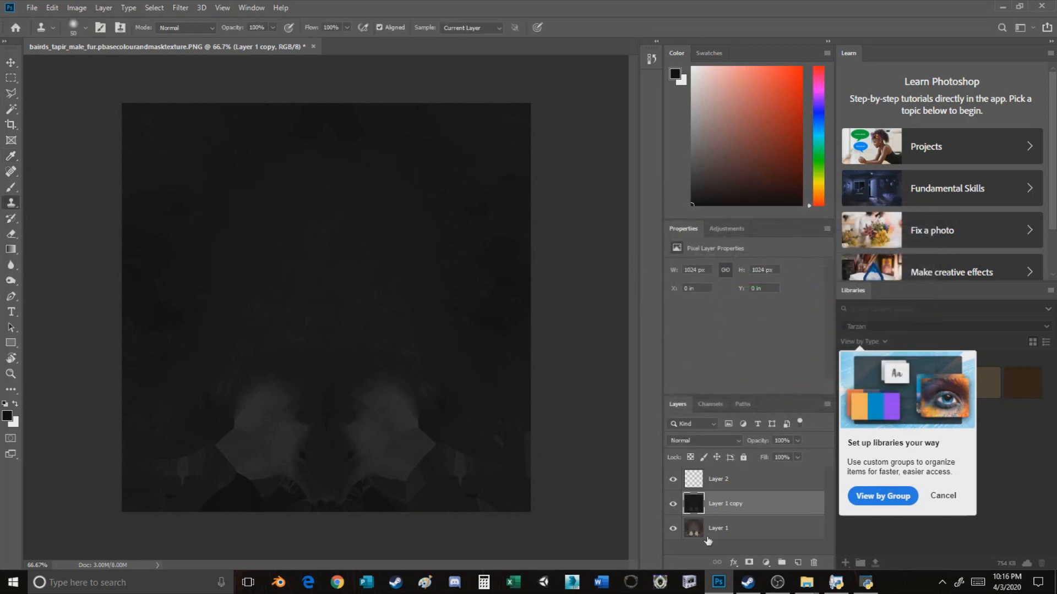
Step: Place bairds_tapir_male_fur.palbinobasecolourandmasktexture.PNG from the Malayan Tapir folder between Layer 1 and the darkened copy, keeping the copy visible
{"action": "left_click", "coordinate": [721, 530]}
{"action": "left_click", "coordinate": [674, 504]}
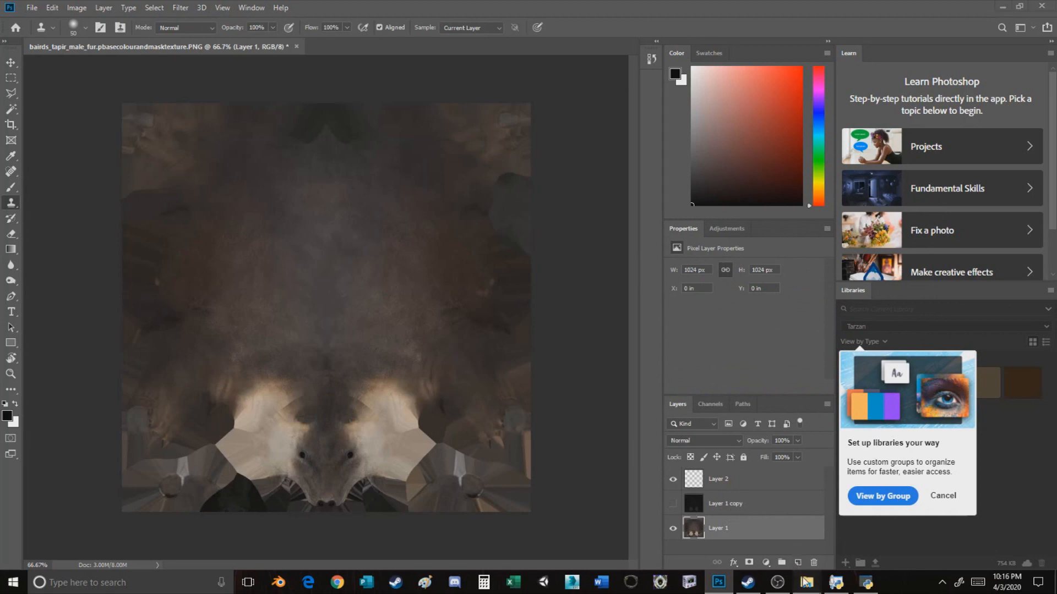
{"action": "mouse_move", "coordinate": [807, 579]}
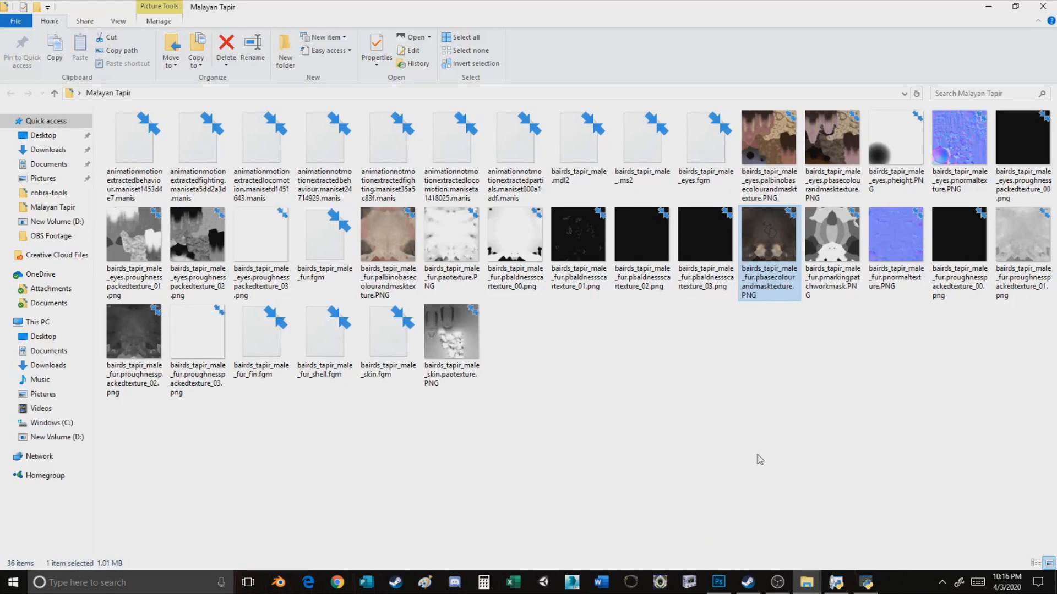
{"action": "left_click", "coordinate": [759, 459]}
{"action": "mouse_move", "coordinate": [379, 246]}
{"action": "left_mouse_down"}
{"action": "mouse_move", "coordinate": [823, 553]}
{"action": "mouse_move", "coordinate": [776, 572]}
{"action": "mouse_move", "coordinate": [418, 299]}
{"action": "mouse_move", "coordinate": [388, 245]}
{"action": "left_mouse_up"}
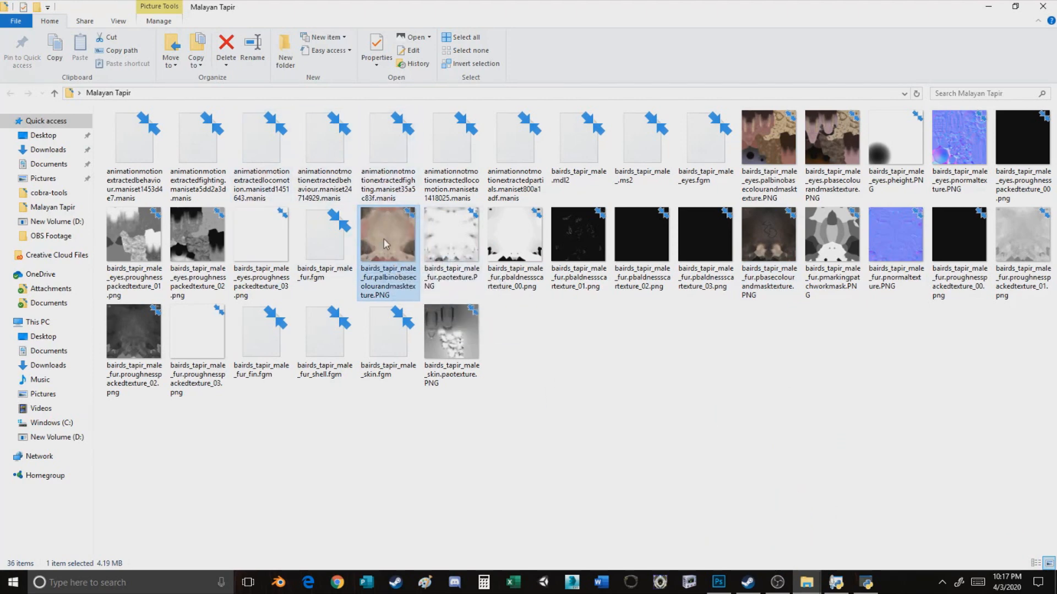
{"action": "left_click_drag", "start_coordinate": [383, 236], "coordinate": [387, 350]}
{"action": "key", "text": "Return"}
{"action": "key", "text": "s"}
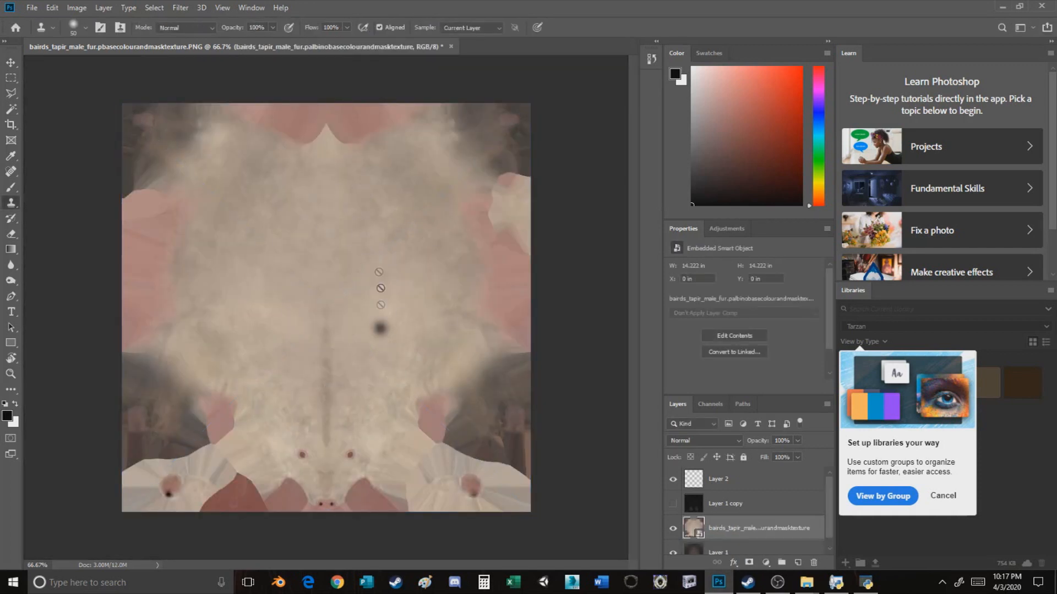
{"action": "left_click", "coordinate": [672, 504]}
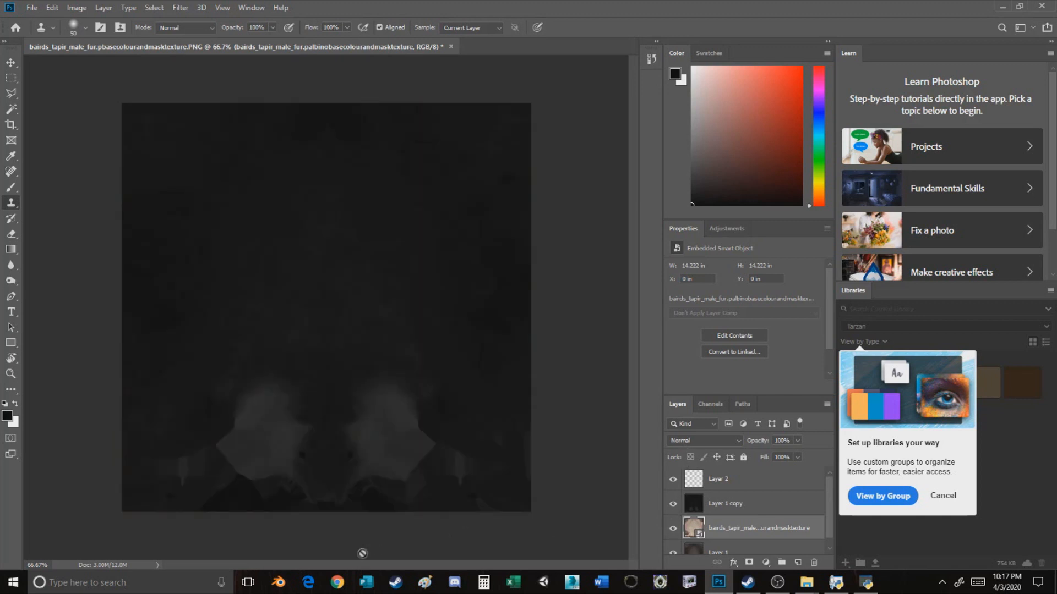
Step: Switch to Chrome, search Google Images for "malayan tapir" and open the EDGE of Existence side-view photo as reference
{"action": "left_click", "coordinate": [337, 583]}
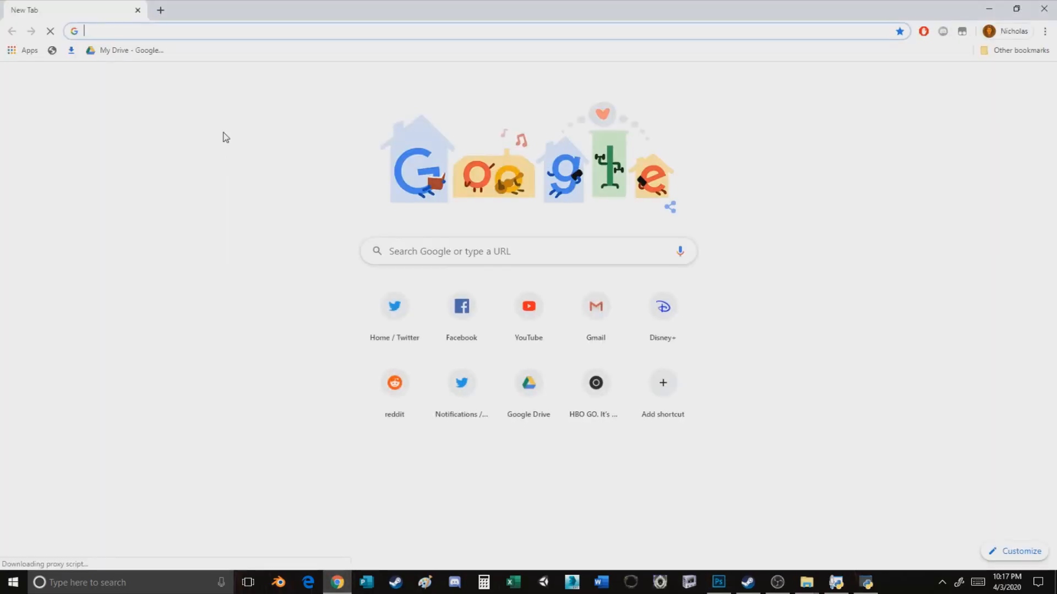
{"action": "type", "text": "malayan tapir"}
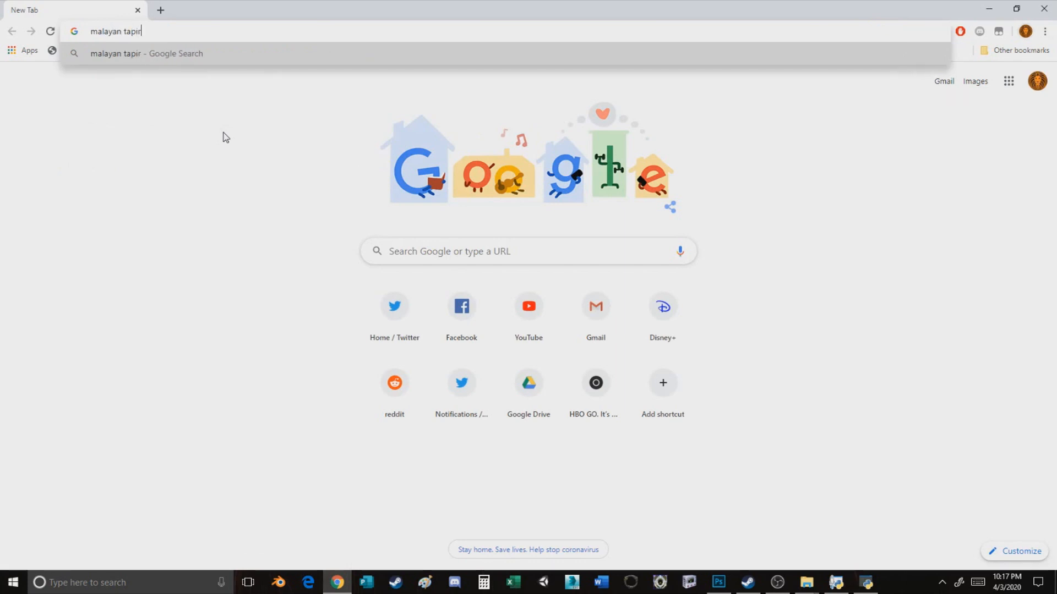
{"action": "key", "text": "Return"}
{"action": "left_click", "coordinate": [150, 116]}
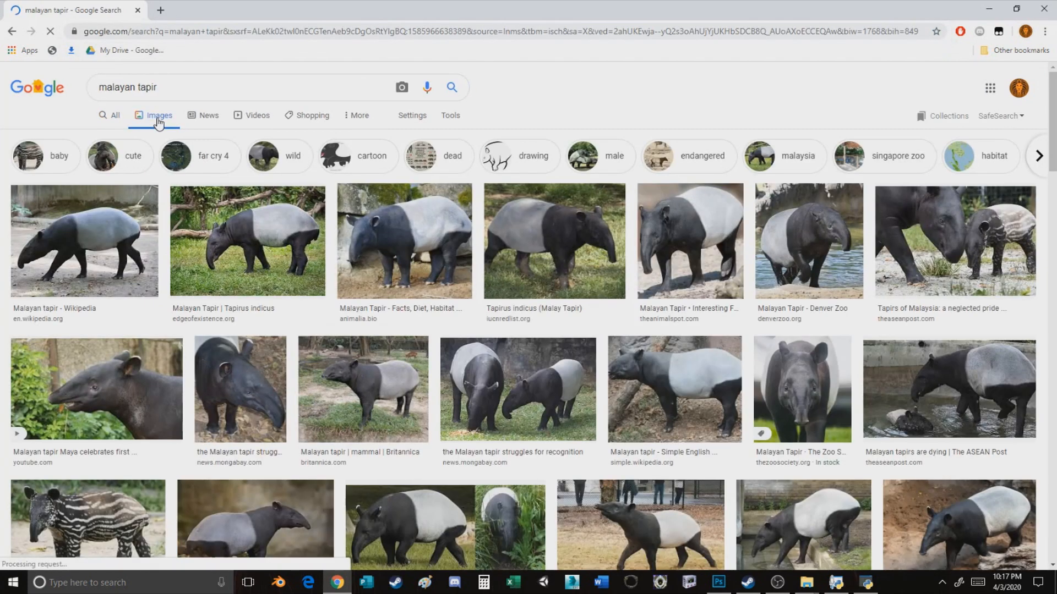
{"action": "left_click", "coordinate": [114, 247]}
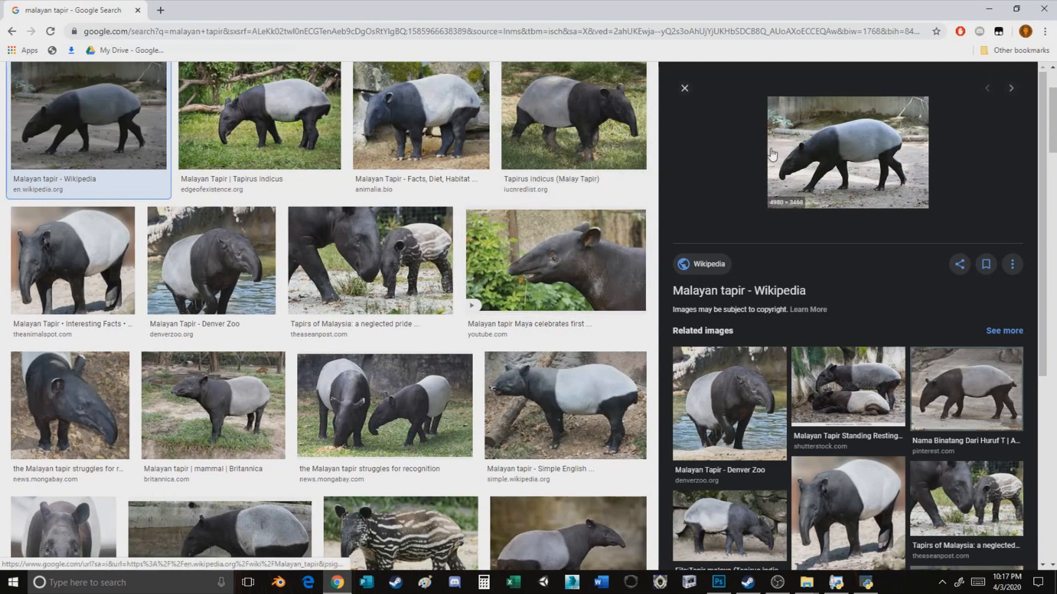
{"action": "left_click", "coordinate": [222, 111]}
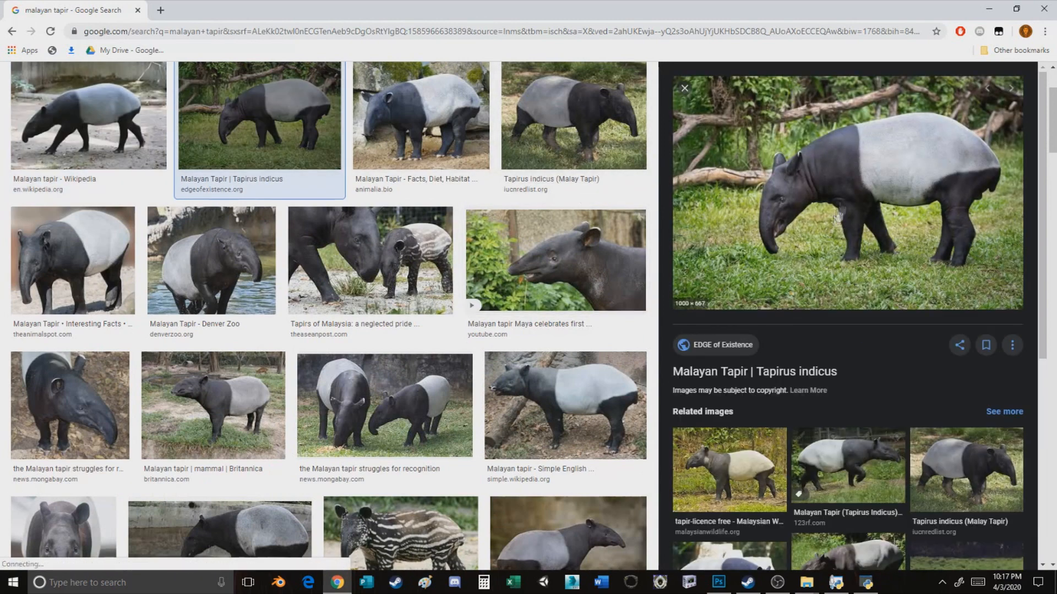
Step: Return to Photoshop and select the darkened Layer 1 copy
{"action": "left_click", "coordinate": [713, 588]}
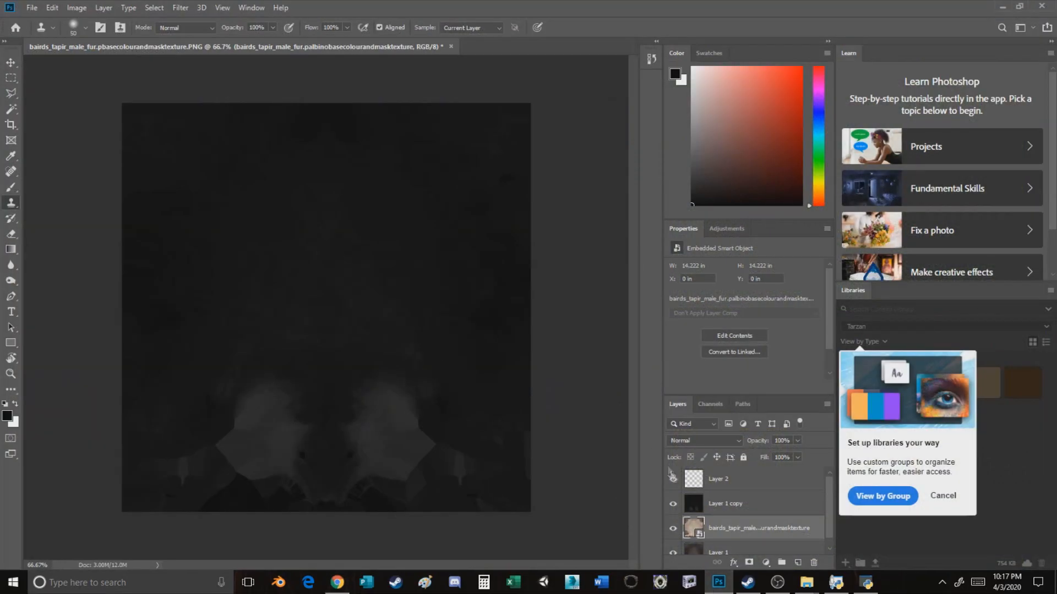
{"action": "left_click", "coordinate": [720, 507]}
{"action": "scroll", "coordinate": [688, 476], "scroll_direction": "down", "scroll_amount": 1}
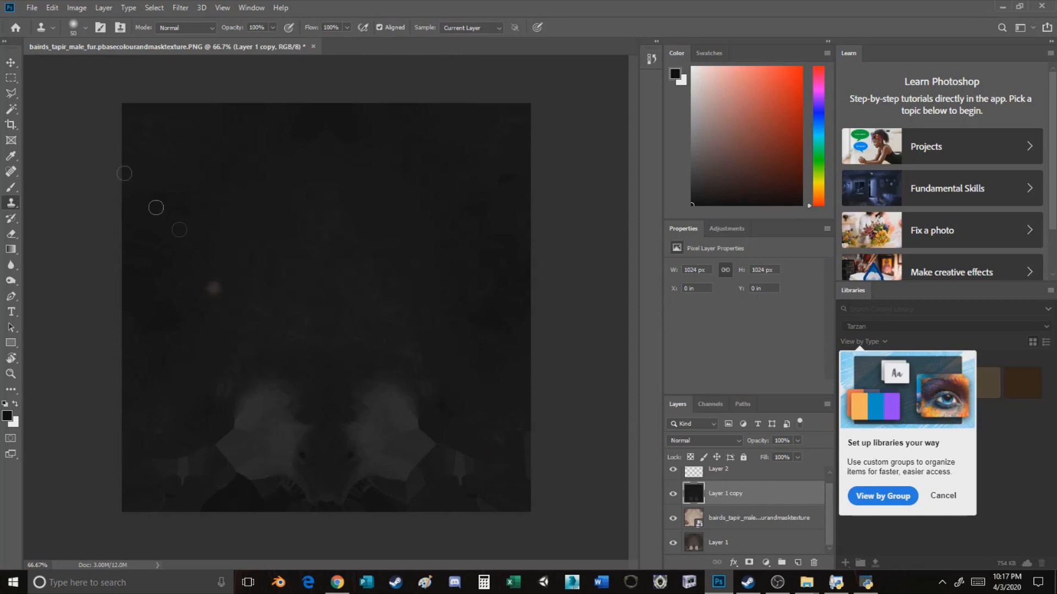
Step: Try deleting a full-width rectangular band across the body area of the darkened layer, and undo the deletion
{"action": "left_click", "coordinate": [7, 78]}
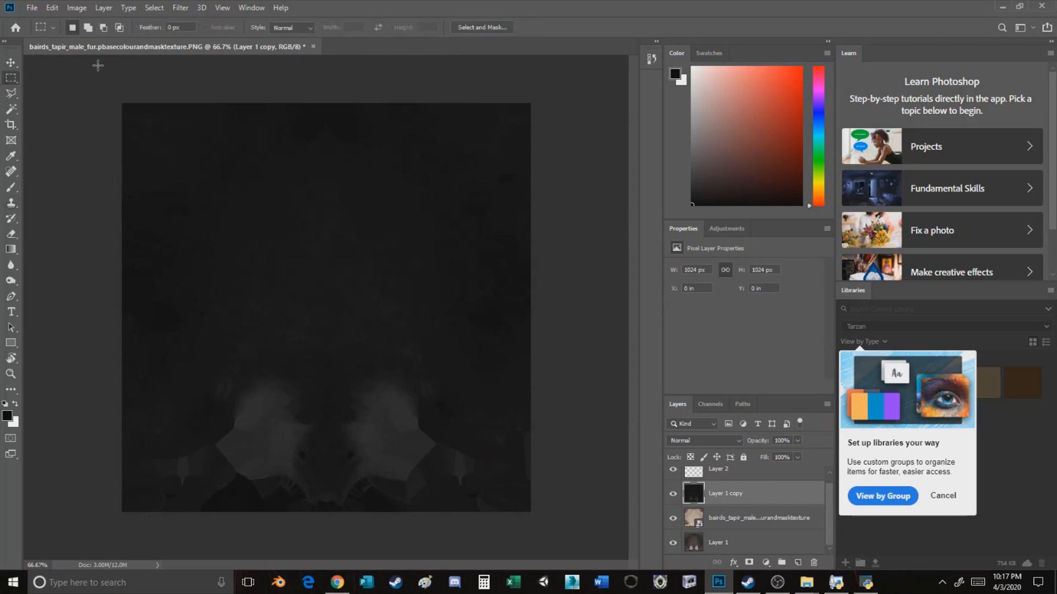
{"action": "left_click_drag", "start_coordinate": [118, 170], "coordinate": [532, 306]}
{"action": "key", "text": "Delete"}
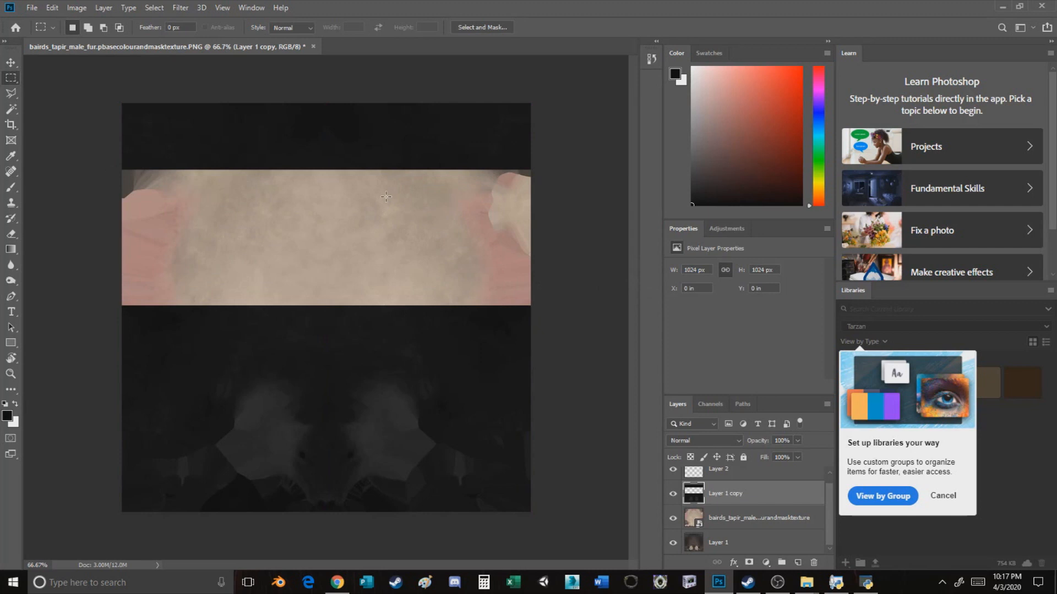
{"action": "key", "text": "ctrl+z"}
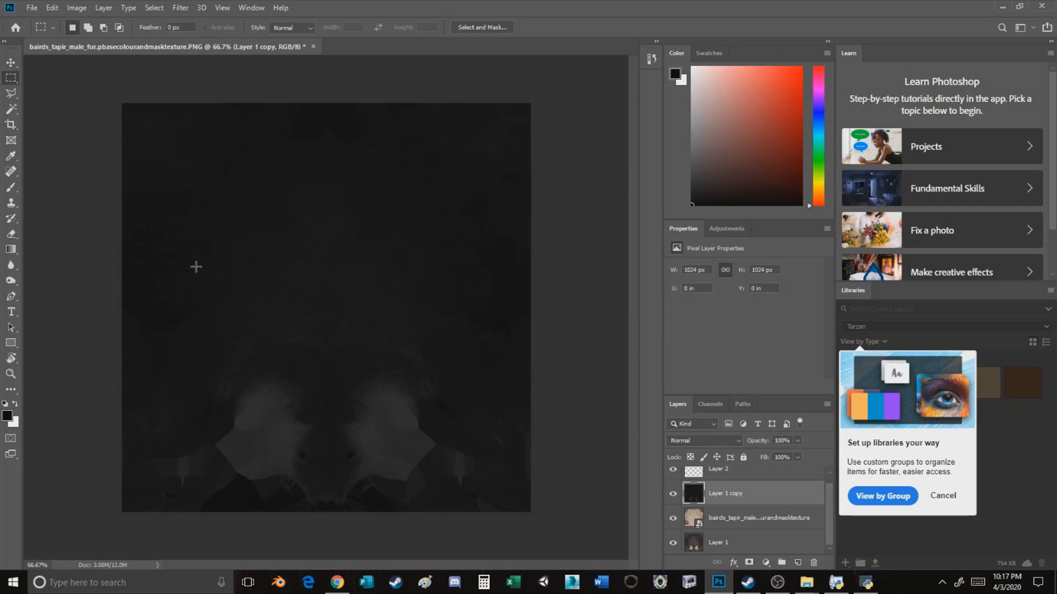
Step: Try large Eraser strokes across the middle of the darkened layer, undoing each one
{"action": "left_click", "coordinate": [12, 236]}
{"action": "left_click_drag", "start_coordinate": [325, 230], "coordinate": [328, 236]}
{"action": "key", "text": "ctrl+z"}
{"action": "mouse_move", "coordinate": [376, 274]}
{"action": "left_mouse_down"}
{"action": "mouse_move", "coordinate": [308, 255]}
{"action": "mouse_move", "coordinate": [251, 270]}
{"action": "left_mouse_up"}
{"action": "key", "text": "ctrl+z"}
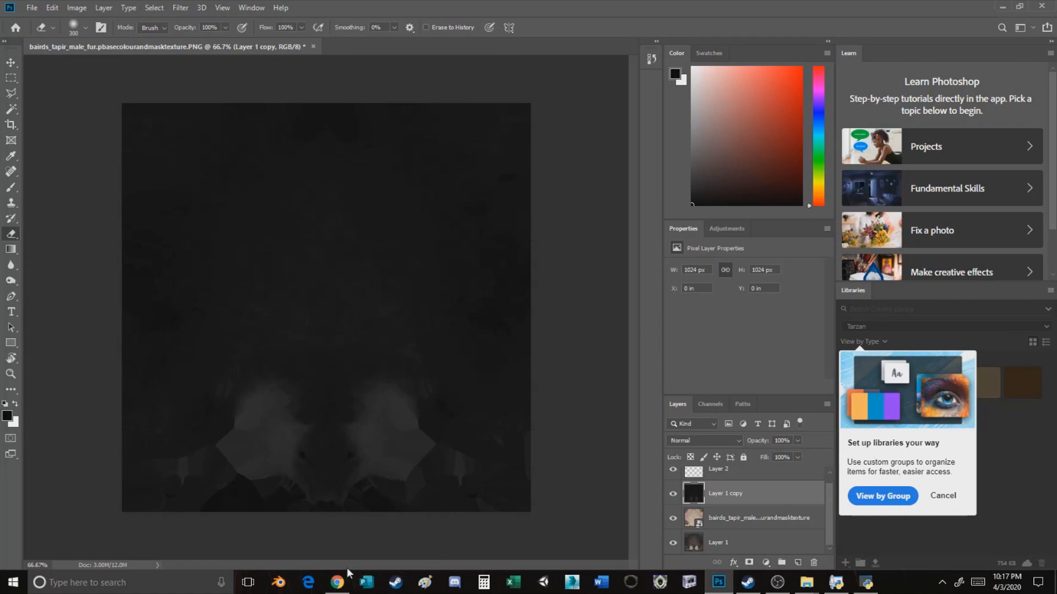
Step: Check the reference tapir photo in Chrome again and lower the darkened layer's opacity to 60% in Photoshop
{"action": "left_click", "coordinate": [338, 580]}
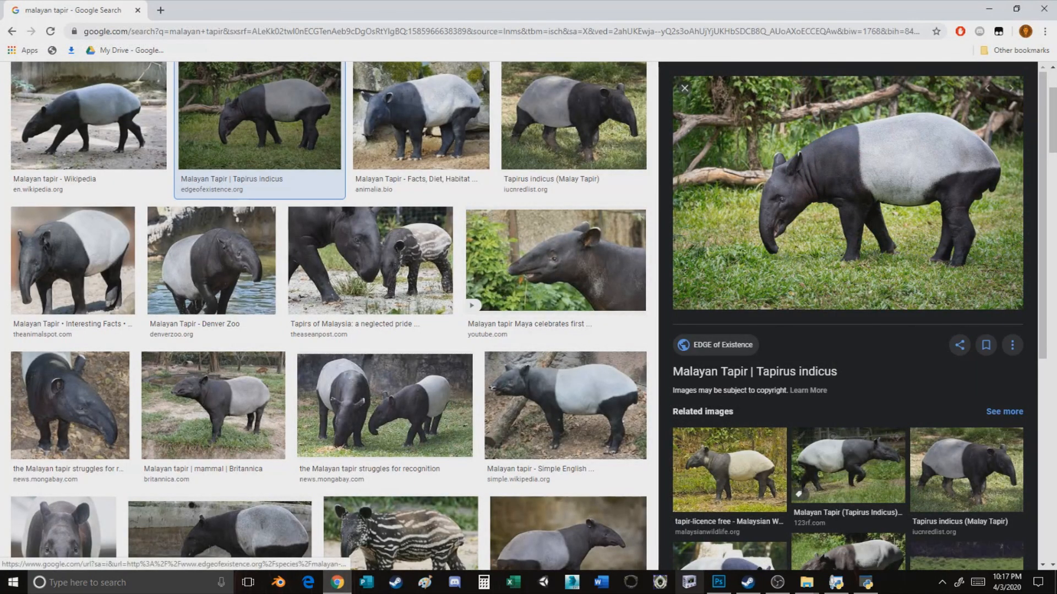
{"action": "left_click", "coordinate": [718, 582]}
{"action": "left_click", "coordinate": [674, 492]}
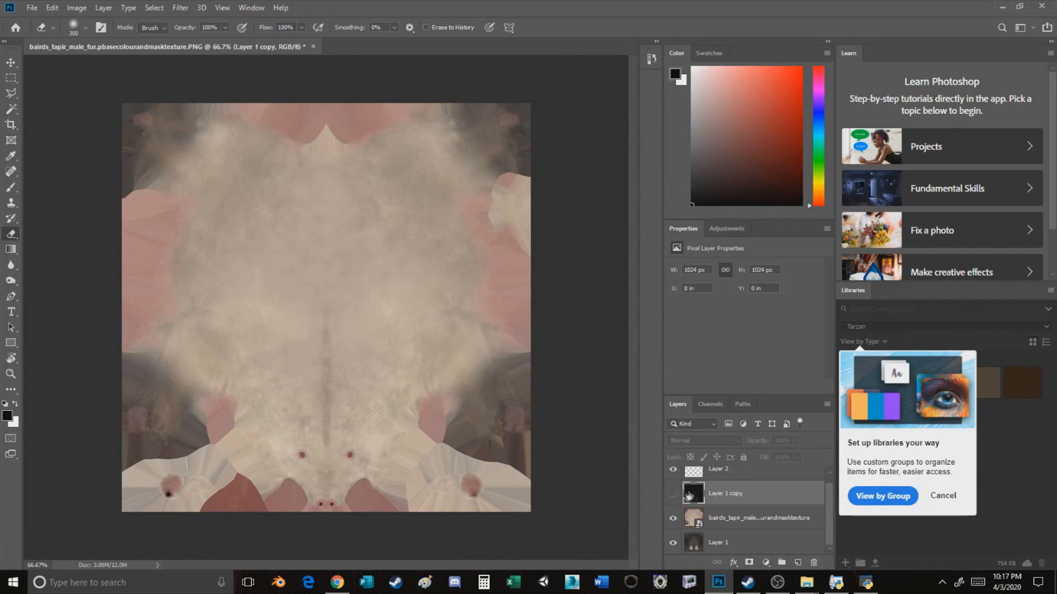
{"action": "left_click", "coordinate": [672, 493]}
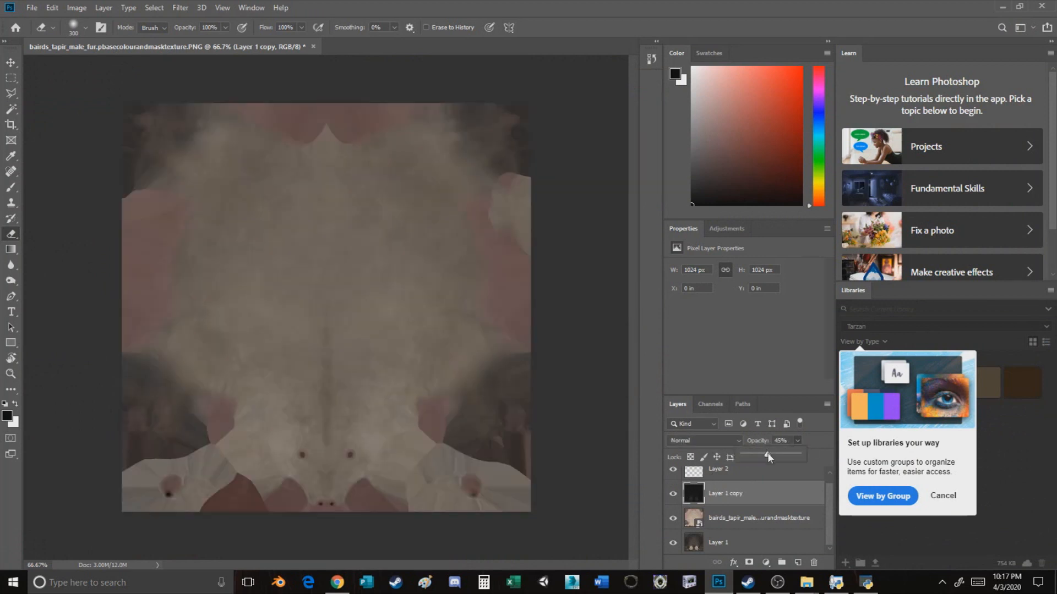
{"action": "left_click_drag", "start_coordinate": [768, 453], "coordinate": [775, 454]}
Step: Outline the light saddle patch on Layer 1 copy with narrow soft Eraser strokes, redoing the stroke along its lower edge
{"action": "key", "text": "bracketleft"}
{"action": "key", "text": "bracketleft"}
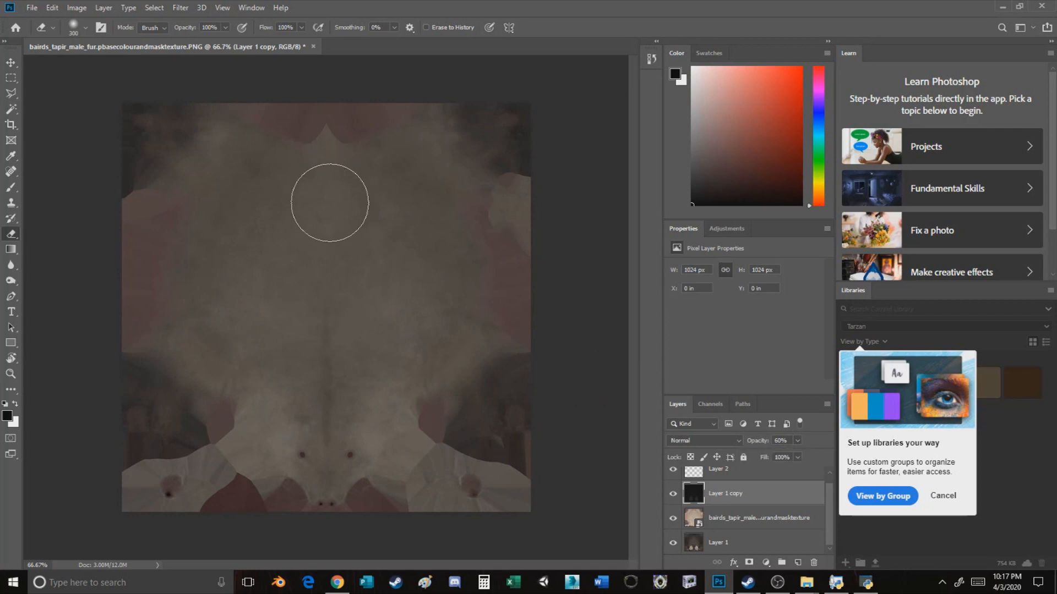
{"action": "mouse_move", "coordinate": [302, 154]}
{"action": "left_mouse_down"}
{"action": "mouse_move", "coordinate": [303, 182]}
{"action": "mouse_move", "coordinate": [281, 205]}
{"action": "mouse_move", "coordinate": [216, 226]}
{"action": "left_mouse_up"}
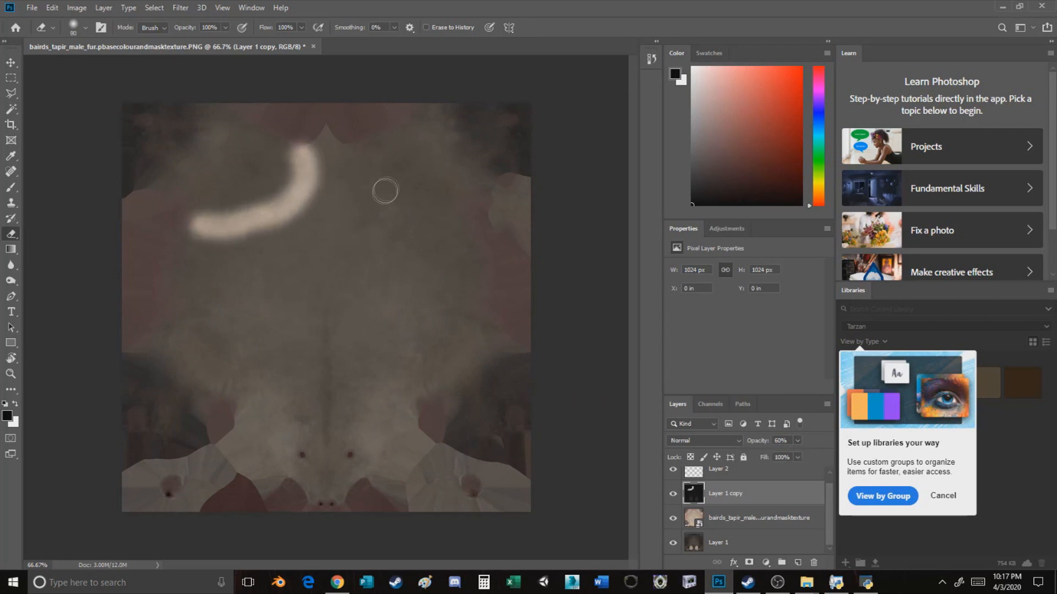
{"action": "mouse_move", "coordinate": [381, 140]}
{"action": "left_mouse_down"}
{"action": "mouse_move", "coordinate": [389, 220]}
{"action": "mouse_move", "coordinate": [432, 242]}
{"action": "mouse_move", "coordinate": [462, 240]}
{"action": "left_mouse_up"}
{"action": "mouse_move", "coordinate": [468, 318]}
{"action": "left_mouse_down"}
{"action": "mouse_move", "coordinate": [346, 301]}
{"action": "mouse_move", "coordinate": [230, 328]}
{"action": "mouse_move", "coordinate": [205, 240]}
{"action": "left_mouse_up"}
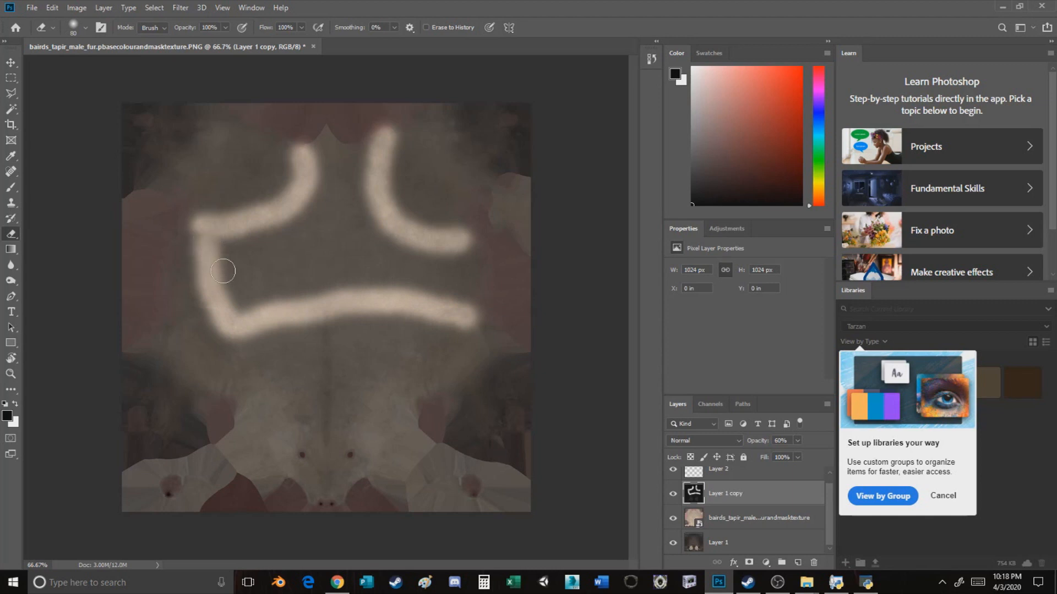
{"action": "key", "text": "ctrl+z"}
{"action": "mouse_move", "coordinate": [211, 297]}
{"action": "left_mouse_down"}
{"action": "mouse_move", "coordinate": [285, 275]}
{"action": "mouse_move", "coordinate": [431, 307]}
{"action": "mouse_move", "coordinate": [457, 248]}
{"action": "mouse_move", "coordinate": [428, 276]}
{"action": "mouse_move", "coordinate": [400, 281]}
{"action": "left_mouse_up"}
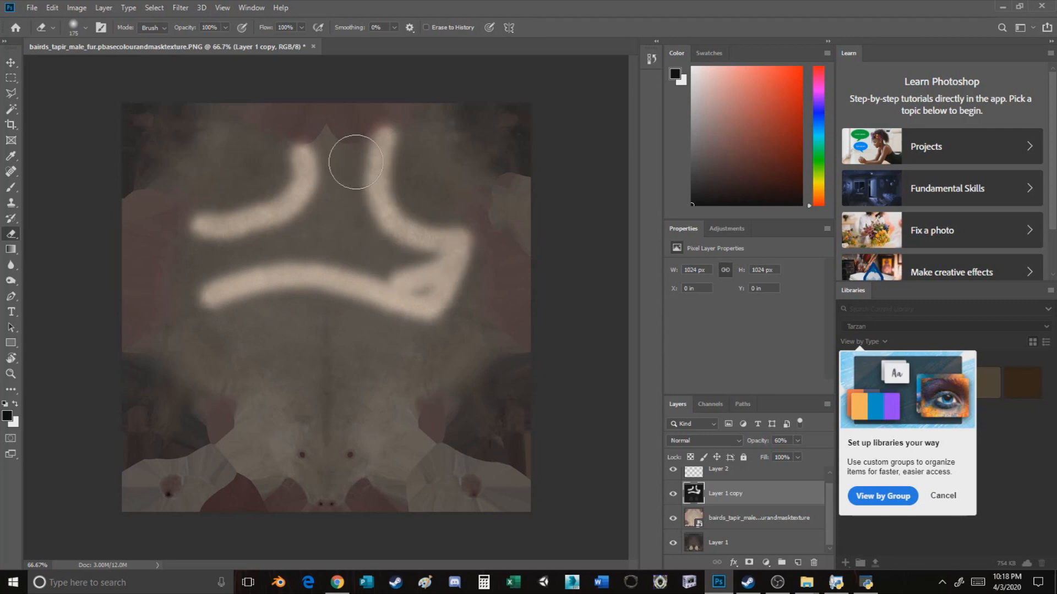
Step: Restore Layer 1 copy to 100% opacity and erase the inside of the outlined saddle with the soft 175 px Eraser
{"action": "left_click_drag", "start_coordinate": [790, 456], "coordinate": [821, 454]}
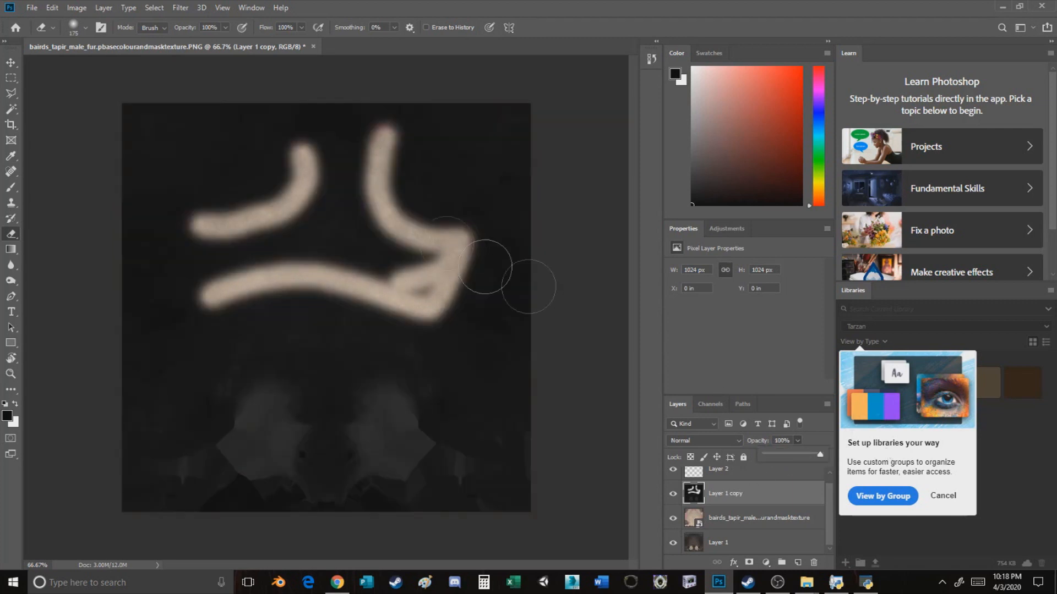
{"action": "mouse_move", "coordinate": [344, 177]}
{"action": "left_mouse_down"}
{"action": "mouse_move", "coordinate": [322, 160]}
{"action": "mouse_move", "coordinate": [338, 203]}
{"action": "mouse_move", "coordinate": [331, 239]}
{"action": "mouse_move", "coordinate": [378, 223]}
{"action": "mouse_move", "coordinate": [363, 254]}
{"action": "mouse_move", "coordinate": [429, 279]}
{"action": "mouse_move", "coordinate": [412, 256]}
{"action": "mouse_move", "coordinate": [420, 265]}
{"action": "mouse_move", "coordinate": [307, 249]}
{"action": "mouse_move", "coordinate": [289, 233]}
{"action": "mouse_move", "coordinate": [300, 228]}
{"action": "mouse_move", "coordinate": [207, 264]}
{"action": "mouse_move", "coordinate": [204, 239]}
{"action": "mouse_move", "coordinate": [198, 266]}
{"action": "left_mouse_up"}
{"action": "mouse_move", "coordinate": [320, 253]}
{"action": "left_mouse_down"}
{"action": "mouse_move", "coordinate": [193, 286]}
{"action": "mouse_move", "coordinate": [186, 271]}
{"action": "mouse_move", "coordinate": [221, 242]}
{"action": "left_mouse_up"}
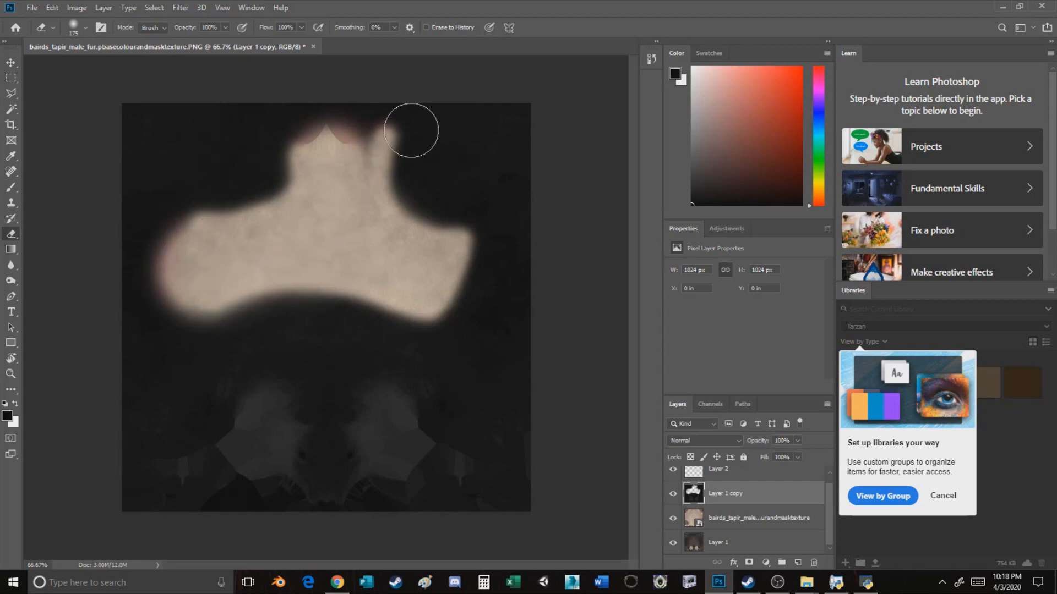
Step: Apply a Brightness/Contrast adjustment to the pale albino texture smart object beneath the darkened layer
{"action": "key", "text": "ctrl+minus"}
{"action": "key", "text": "ctrl+minus"}
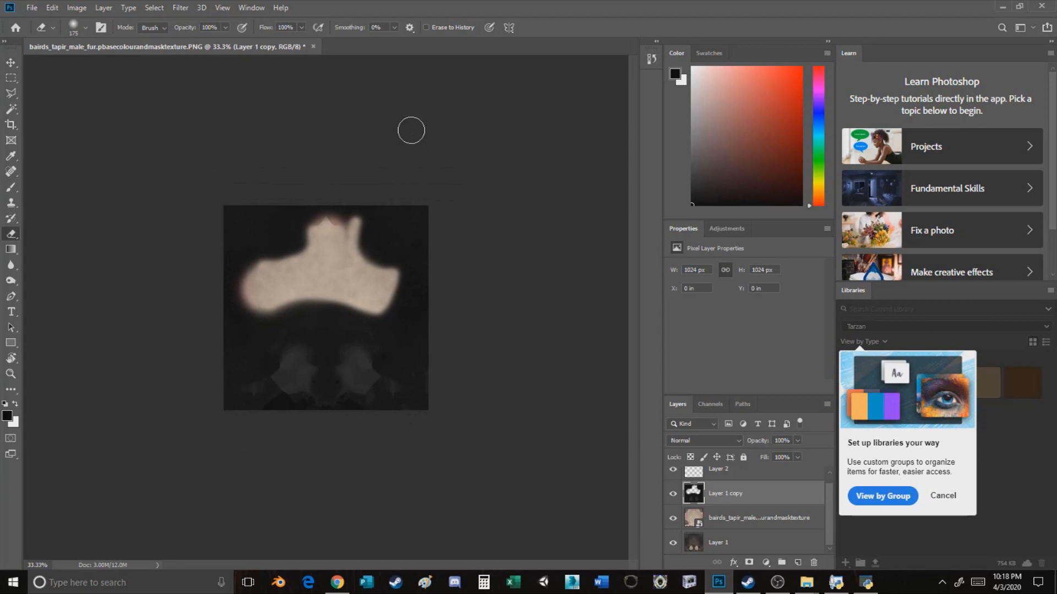
{"action": "key", "text": "ctrl+plus"}
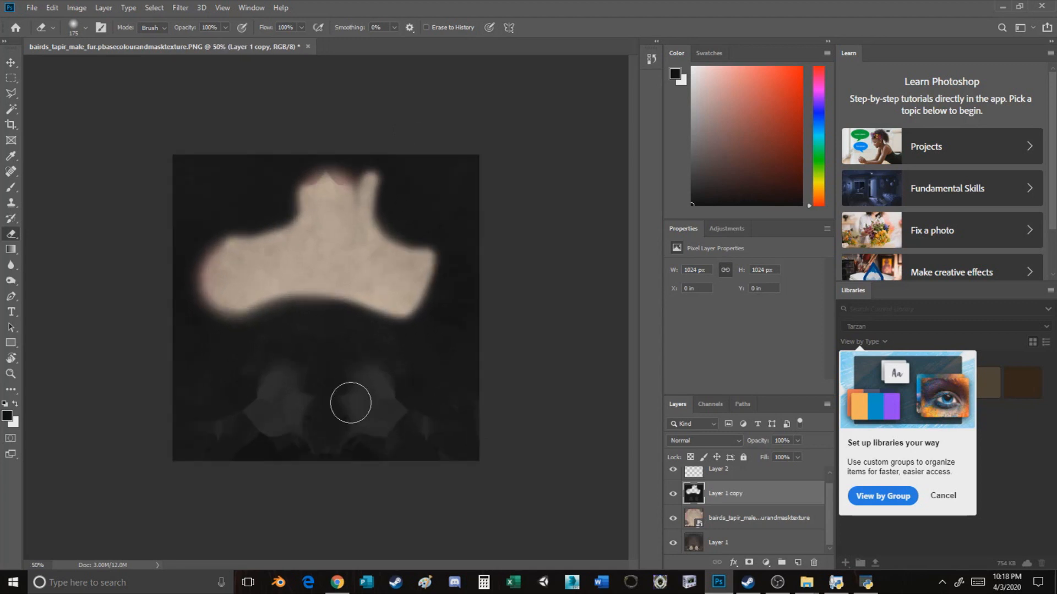
{"action": "left_click", "coordinate": [692, 516]}
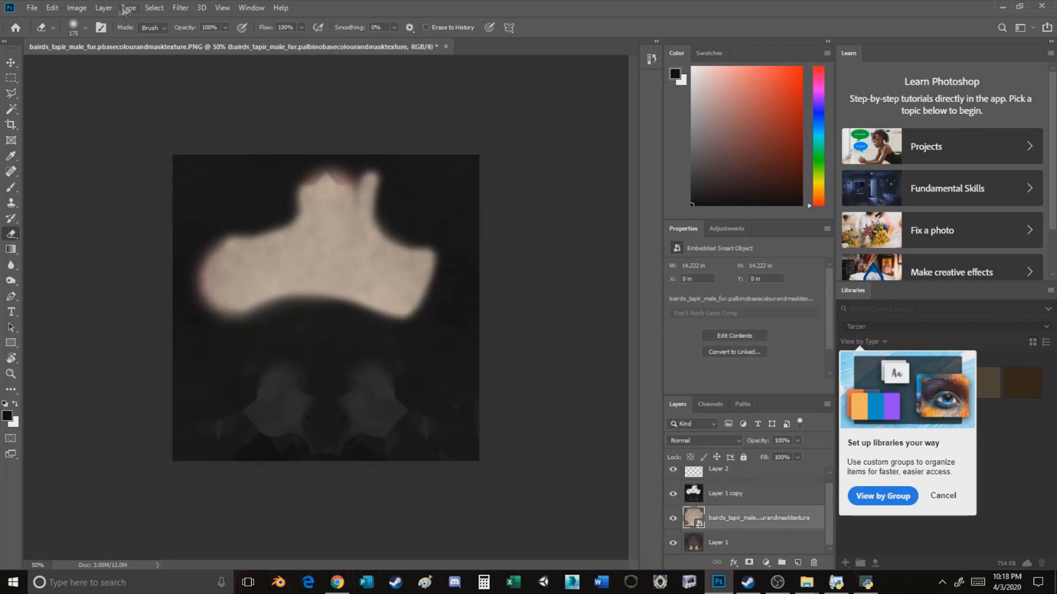
{"action": "left_click", "coordinate": [77, 7]}
{"action": "mouse_move", "coordinate": [99, 41]}
{"action": "left_click", "coordinate": [220, 36]}
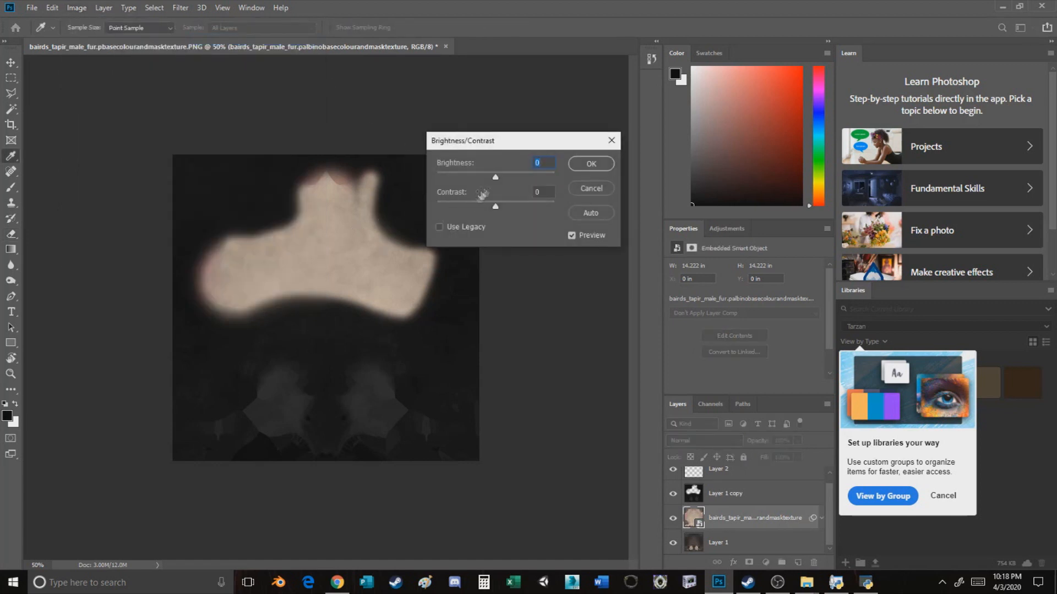
{"action": "left_click_drag", "start_coordinate": [494, 180], "coordinate": [446, 207]}
{"action": "left_click", "coordinate": [591, 164]}
{"action": "key", "text": "e"}
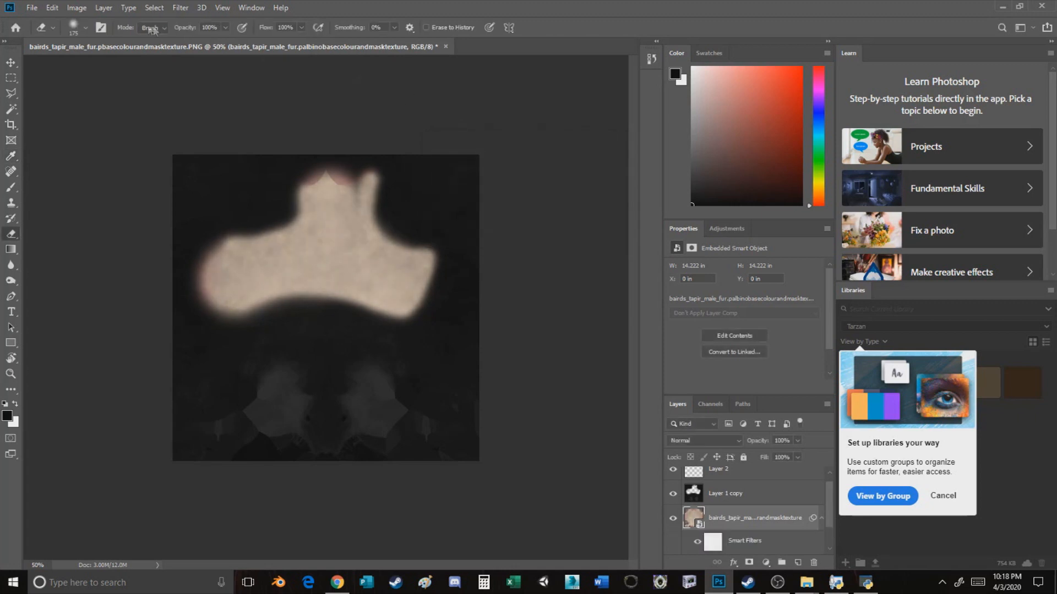
Step: Desaturate the albino texture smart object with Hue/Saturation, using Saturation -84 and Lightness +13
{"action": "left_click", "coordinate": [76, 7]}
{"action": "mouse_move", "coordinate": [94, 41]}
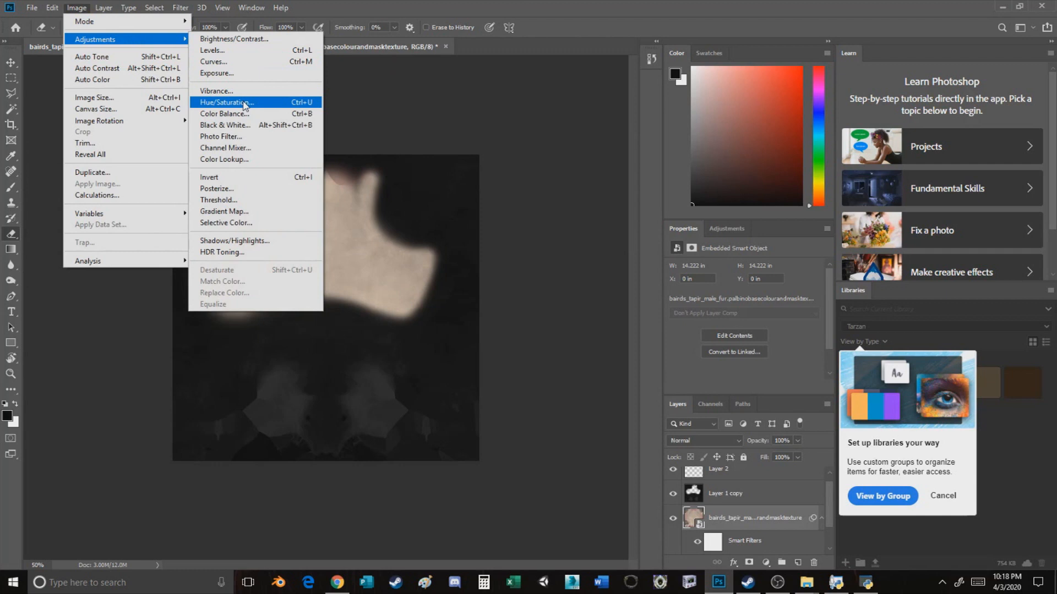
{"action": "left_click", "coordinate": [231, 104]}
{"action": "left_click_drag", "start_coordinate": [492, 225], "coordinate": [408, 211]}
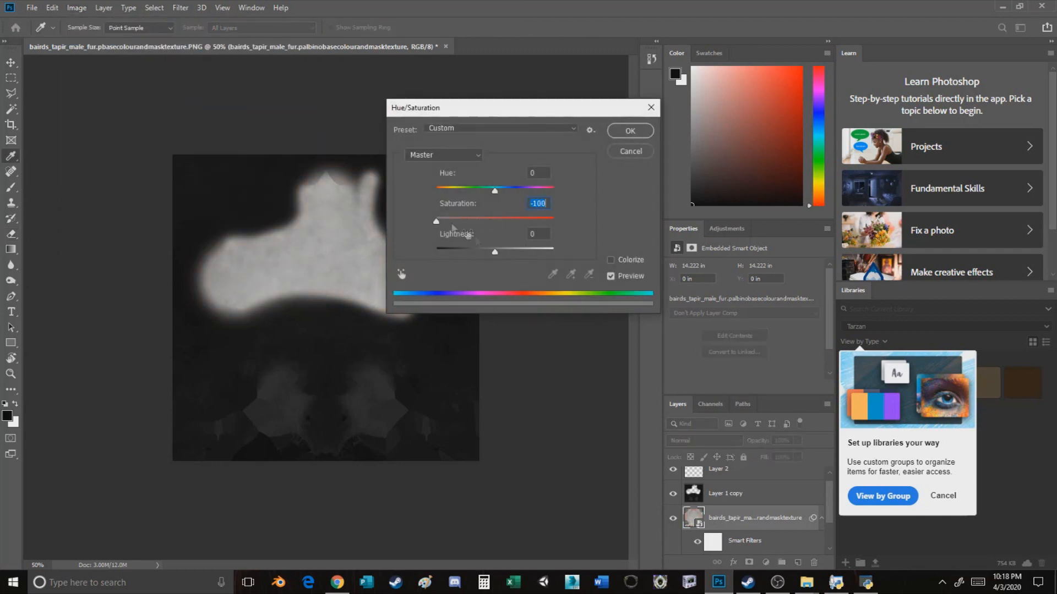
{"action": "left_click_drag", "start_coordinate": [495, 251], "coordinate": [504, 252]}
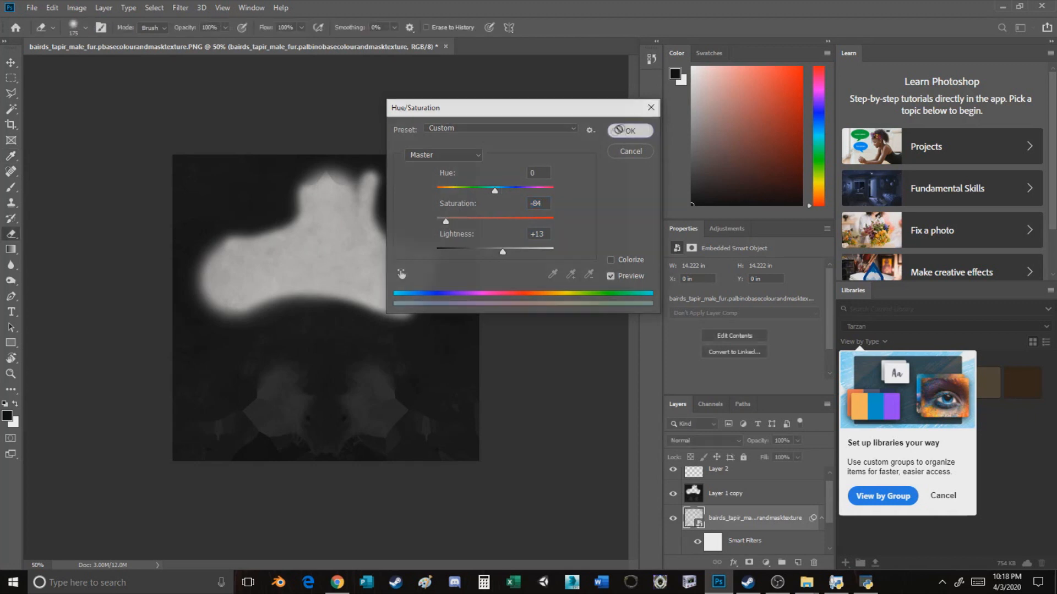
{"action": "left_click", "coordinate": [630, 131]}
{"action": "key", "text": "e"}
Step: Clone dark fur over the lighter grey patch on the left side of the head on Layer 1 copy with the Clone Stamp
{"action": "scroll", "coordinate": [361, 356], "scroll_direction": "up", "scroll_amount": 3}
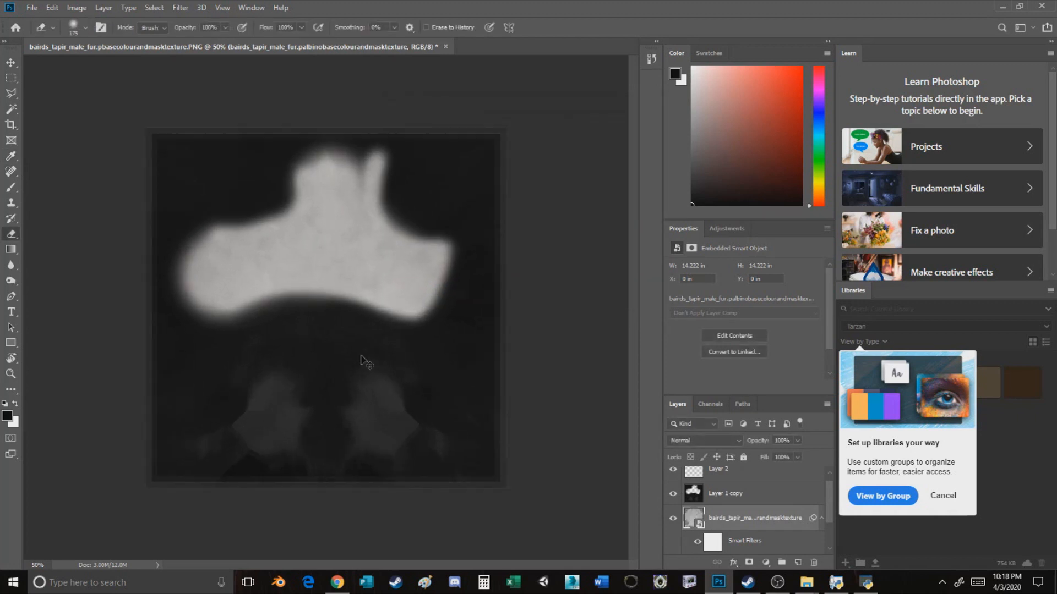
{"action": "scroll", "coordinate": [502, 337], "scroll_direction": "down", "scroll_amount": 2}
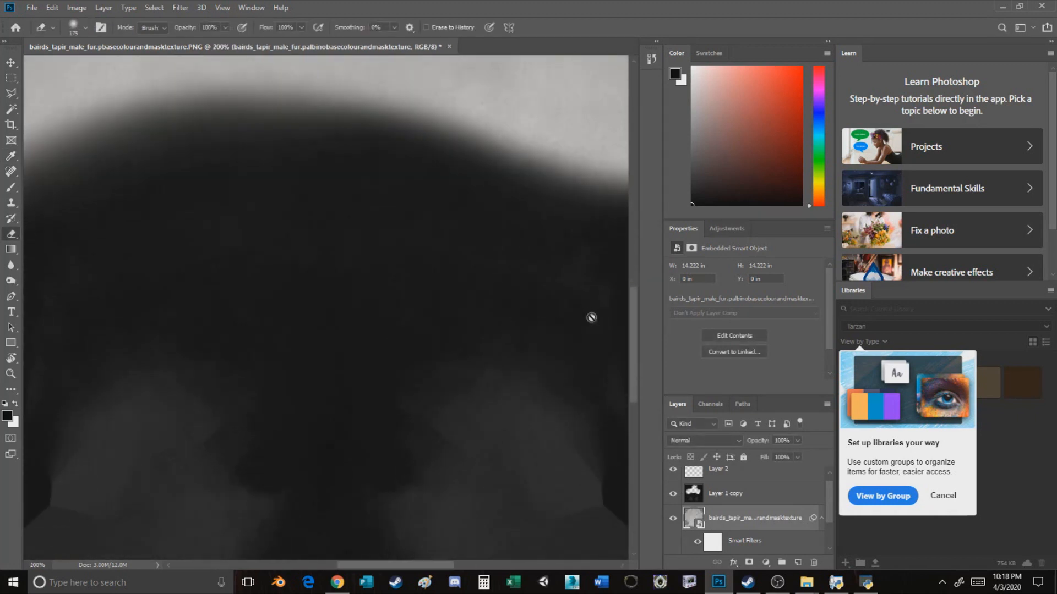
{"action": "scroll", "coordinate": [628, 319], "scroll_direction": "down", "scroll_amount": 4}
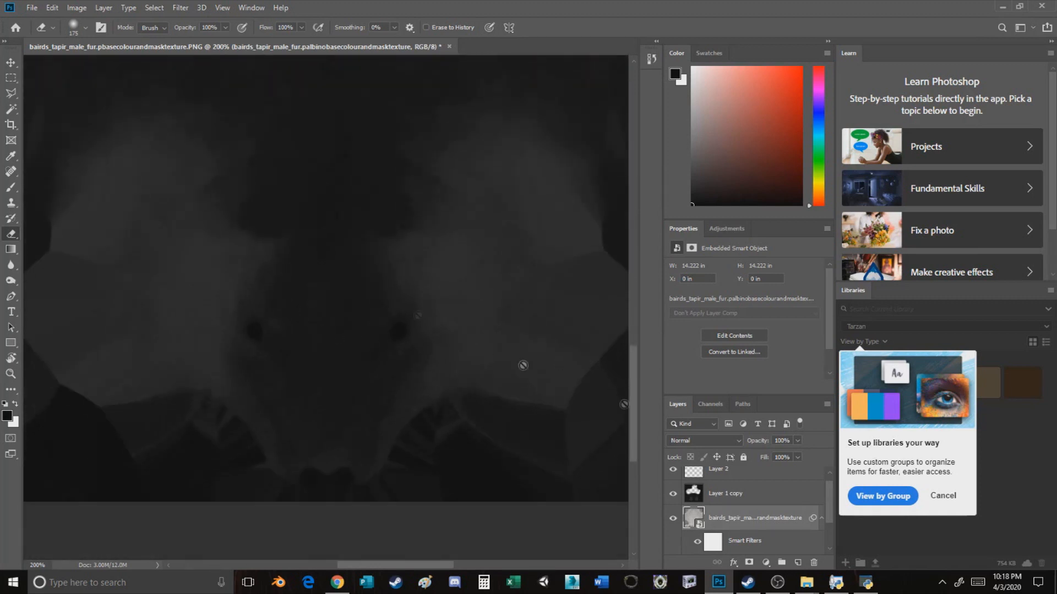
{"action": "left_click", "coordinate": [725, 494]}
{"action": "scroll", "coordinate": [342, 123], "scroll_direction": "up", "scroll_amount": 3}
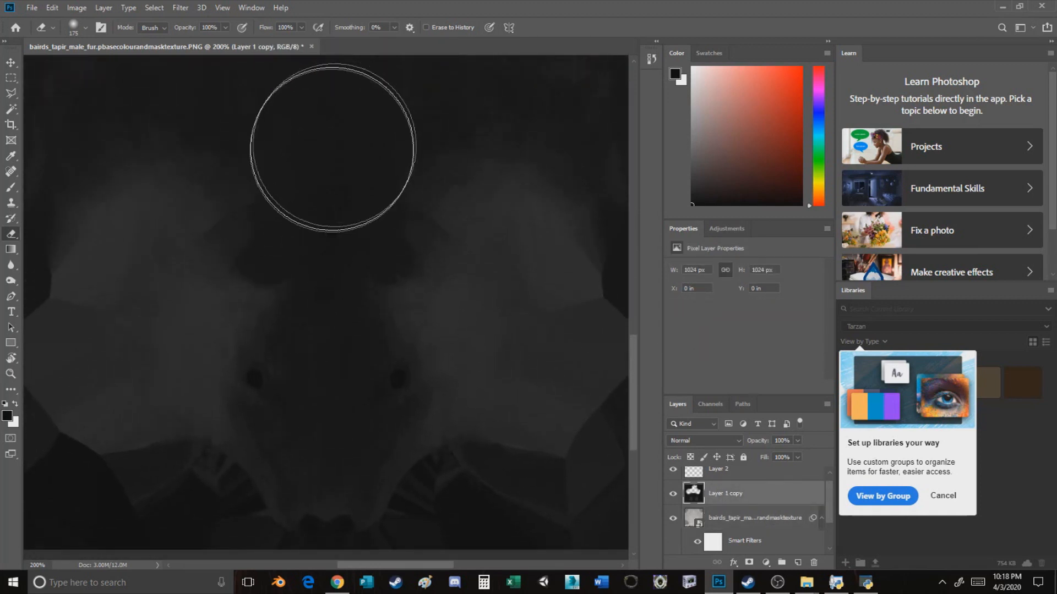
{"action": "key", "text": "bracketleft"}
{"action": "key", "text": "bracketleft"}
{"action": "key", "text": "bracketleft"}
{"action": "key", "text": "bracketleft"}
{"action": "left_click", "coordinate": [12, 202]}
{"action": "key", "text": "bracketright"}
{"action": "key", "text": "bracketright"}
{"action": "key", "text": "bracketright"}
{"action": "key", "text": "bracketright"}
{"action": "mouse_move", "coordinate": [200, 236]}
{"action": "left_mouse_down"}
{"action": "mouse_move", "coordinate": [206, 257]}
{"action": "mouse_move", "coordinate": [130, 233]}
{"action": "mouse_move", "coordinate": [66, 300]}
{"action": "mouse_move", "coordinate": [181, 198]}
{"action": "mouse_move", "coordinate": [215, 243]}
{"action": "left_mouse_up"}
{"action": "mouse_move", "coordinate": [165, 297]}
{"action": "left_mouse_down"}
{"action": "mouse_move", "coordinate": [181, 318]}
{"action": "mouse_move", "coordinate": [231, 325]}
{"action": "mouse_move", "coordinate": [265, 314]}
{"action": "mouse_move", "coordinate": [264, 325]}
{"action": "left_mouse_up"}
{"action": "mouse_move", "coordinate": [219, 358]}
{"action": "left_mouse_down"}
{"action": "mouse_move", "coordinate": [189, 421]}
{"action": "mouse_move", "coordinate": [190, 462]}
{"action": "left_mouse_up"}
{"action": "mouse_move", "coordinate": [179, 372]}
{"action": "left_mouse_down"}
{"action": "mouse_move", "coordinate": [170, 402]}
{"action": "mouse_move", "coordinate": [54, 318]}
{"action": "left_mouse_up"}
Step: Resample dark fur and clone it over the lighter grey patch on the right side of the head
{"action": "left_click", "coordinate": [338, 133], "text": "alt"}
{"action": "mouse_move", "coordinate": [531, 156]}
{"action": "left_mouse_down"}
{"action": "mouse_move", "coordinate": [491, 239]}
{"action": "mouse_move", "coordinate": [437, 270]}
{"action": "mouse_move", "coordinate": [435, 188]}
{"action": "left_mouse_up"}
{"action": "left_click", "coordinate": [551, 157], "text": "alt"}
{"action": "mouse_move", "coordinate": [498, 208]}
{"action": "left_mouse_down"}
{"action": "mouse_move", "coordinate": [585, 294]}
{"action": "mouse_move", "coordinate": [526, 317]}
{"action": "mouse_move", "coordinate": [473, 245]}
{"action": "left_mouse_up"}
{"action": "left_click", "coordinate": [438, 92], "text": "alt"}
{"action": "mouse_move", "coordinate": [559, 242]}
{"action": "left_mouse_down"}
{"action": "mouse_move", "coordinate": [475, 303]}
{"action": "mouse_move", "coordinate": [517, 339]}
{"action": "mouse_move", "coordinate": [411, 322]}
{"action": "mouse_move", "coordinate": [395, 334]}
{"action": "mouse_move", "coordinate": [460, 404]}
{"action": "mouse_move", "coordinate": [438, 474]}
{"action": "mouse_move", "coordinate": [514, 451]}
{"action": "mouse_move", "coordinate": [493, 419]}
{"action": "mouse_move", "coordinate": [533, 336]}
{"action": "mouse_move", "coordinate": [535, 384]}
{"action": "mouse_move", "coordinate": [566, 468]}
{"action": "mouse_move", "coordinate": [561, 369]}
{"action": "mouse_move", "coordinate": [536, 290]}
{"action": "mouse_move", "coordinate": [542, 233]}
{"action": "left_mouse_up"}
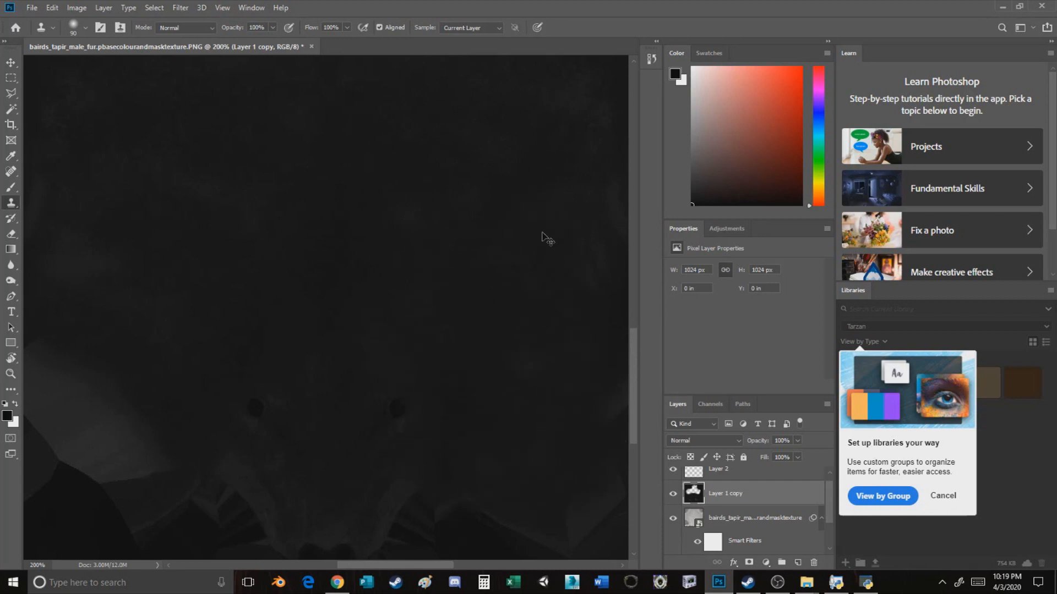
Step: Save the texture as a large-file-size PNG in the Malayan Tapir folder, replacing bairds_tapir_male_fur.pbasecolourandmasktexture.PNG
{"action": "key", "text": "ctrl+minus"}
{"action": "key", "text": "ctrl+minus"}
{"action": "key", "text": "ctrl+minus"}
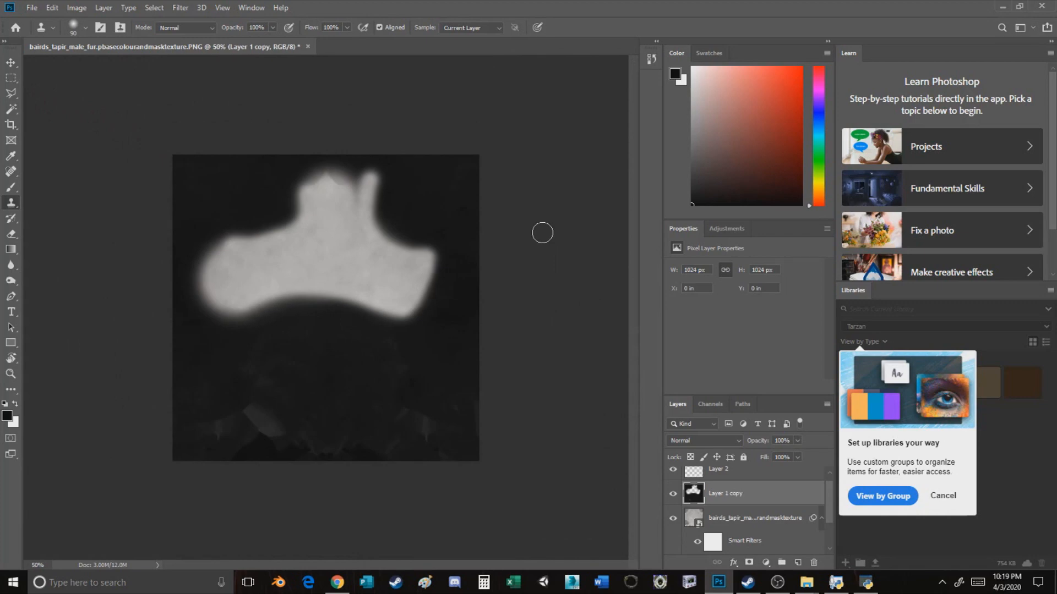
{"action": "left_click", "coordinate": [39, 5]}
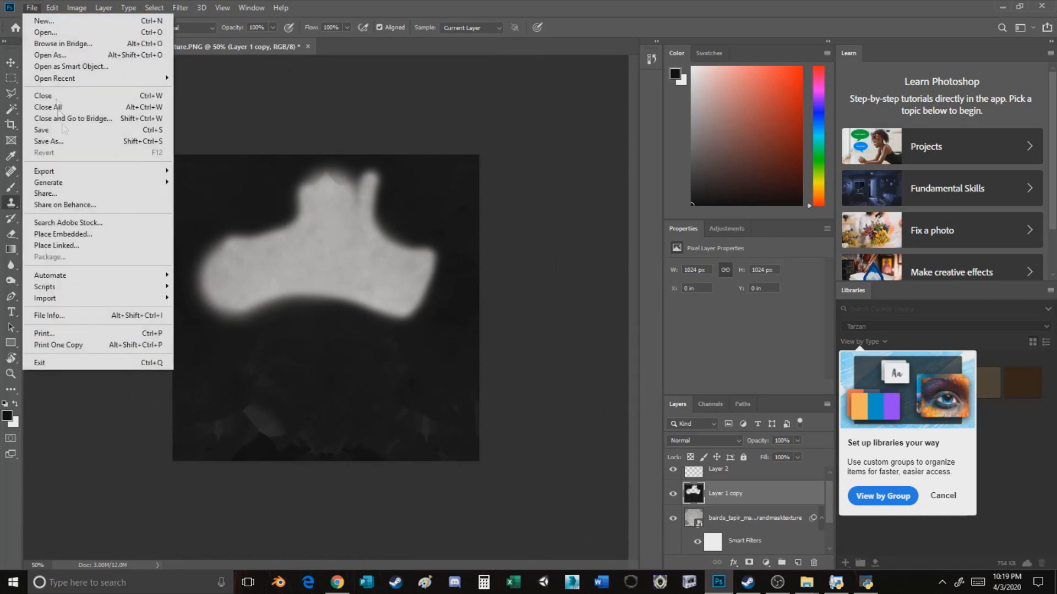
{"action": "left_click", "coordinate": [64, 148]}
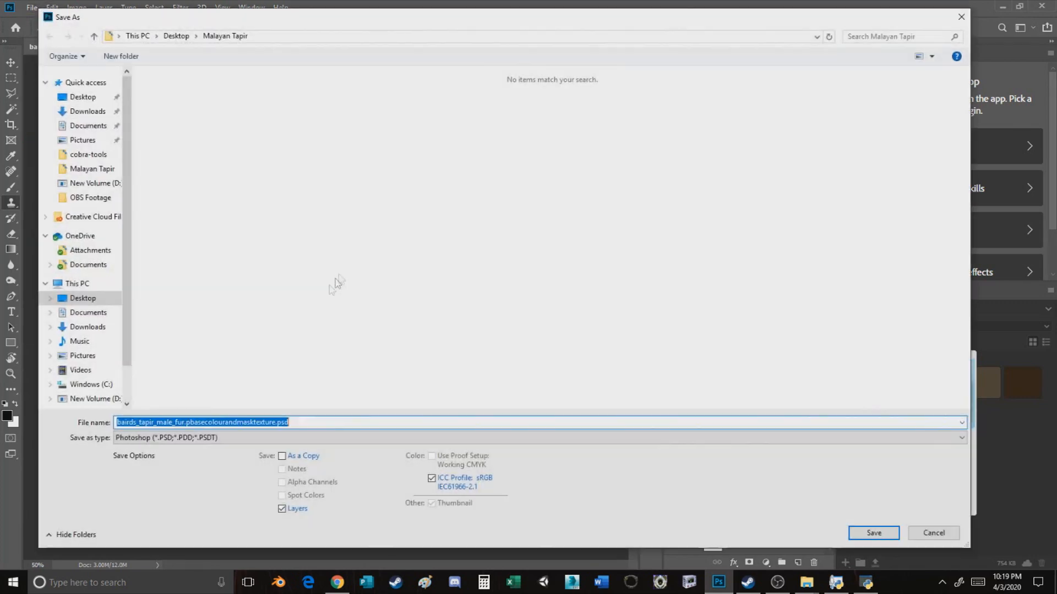
{"action": "left_click", "coordinate": [206, 438]}
{"action": "left_click", "coordinate": [190, 390]}
{"action": "double_click", "coordinate": [251, 249]}
{"action": "left_click", "coordinate": [583, 292]}
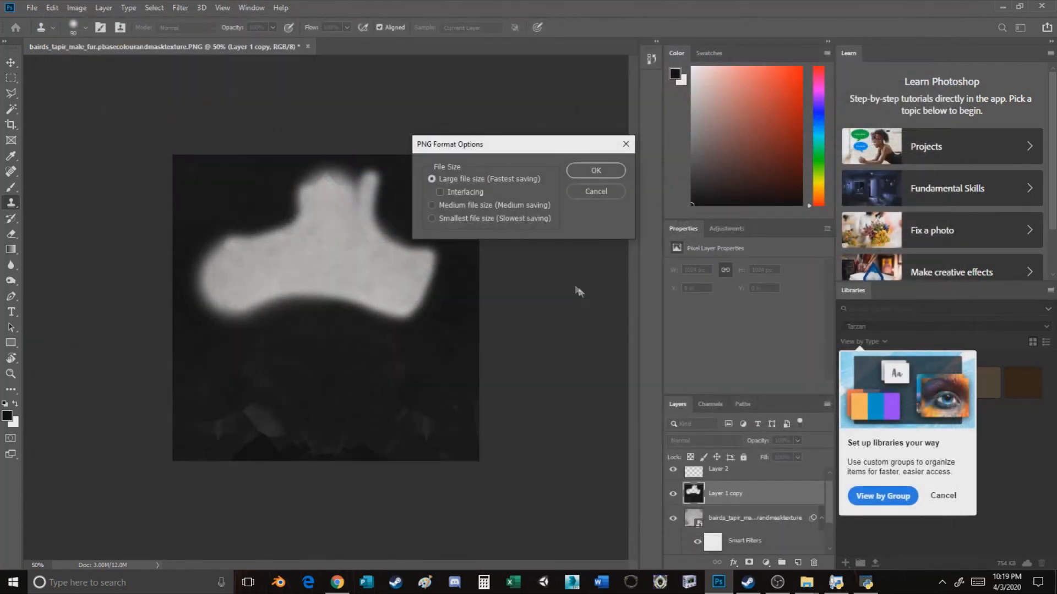
{"action": "left_click", "coordinate": [595, 171]}
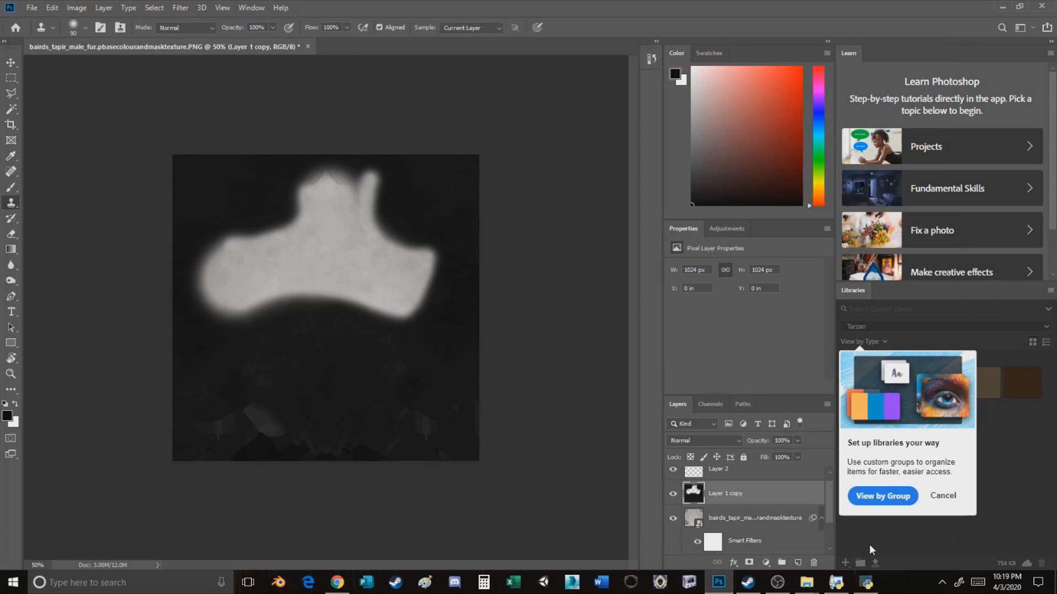
Step: Switch to OVL Tool and inject bairds_tapir_male_fur.pbasecolourandmasktexture.PNG from the Malayan Tapir folder
{"action": "left_click", "coordinate": [863, 588]}
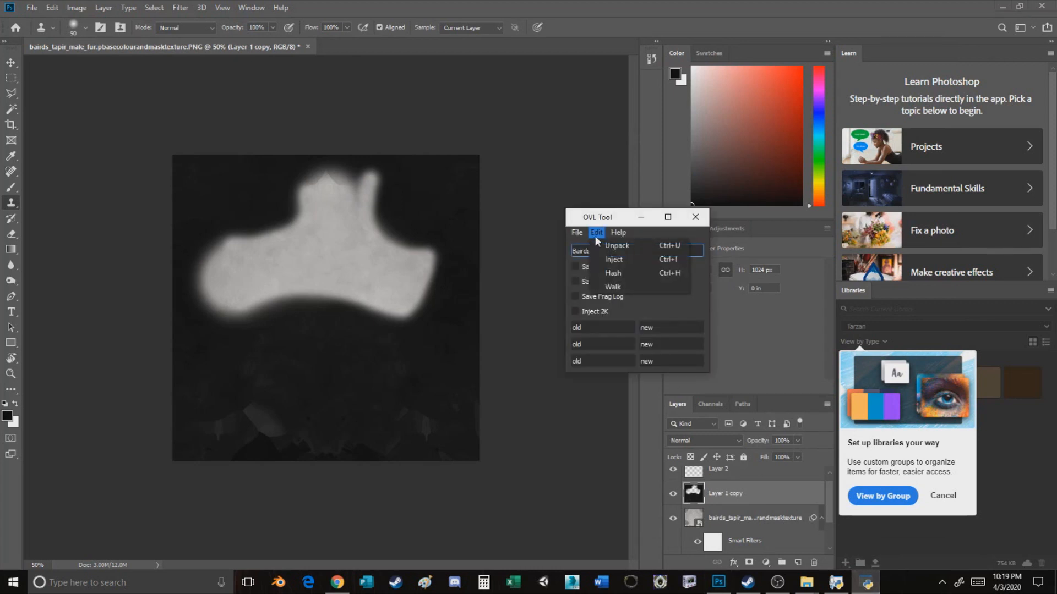
{"action": "left_click", "coordinate": [619, 261]}
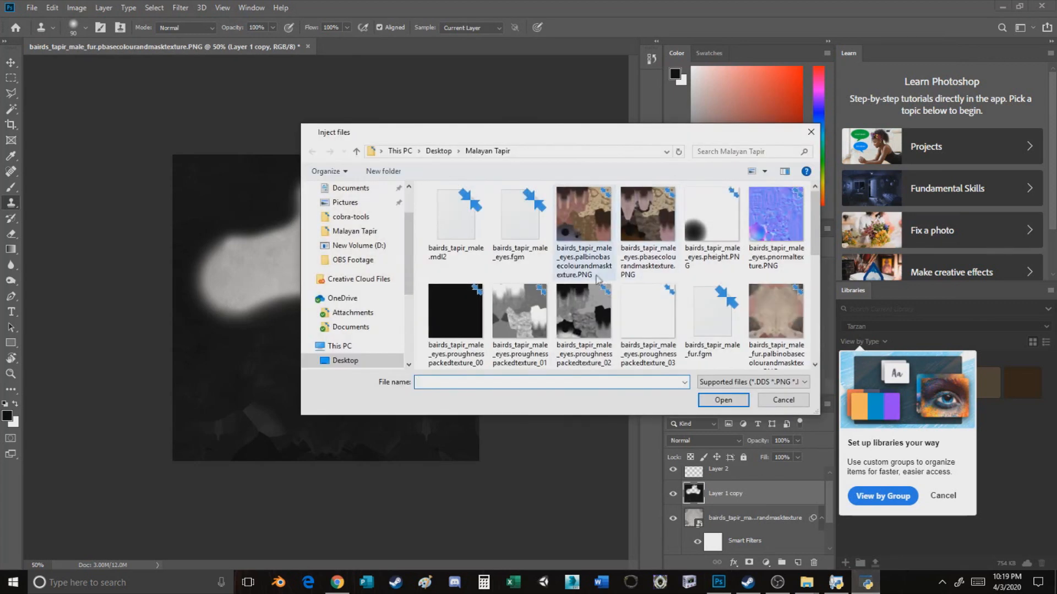
{"action": "scroll", "coordinate": [621, 267], "scroll_direction": "down", "scroll_amount": 2}
{"action": "double_click", "coordinate": [773, 300]}
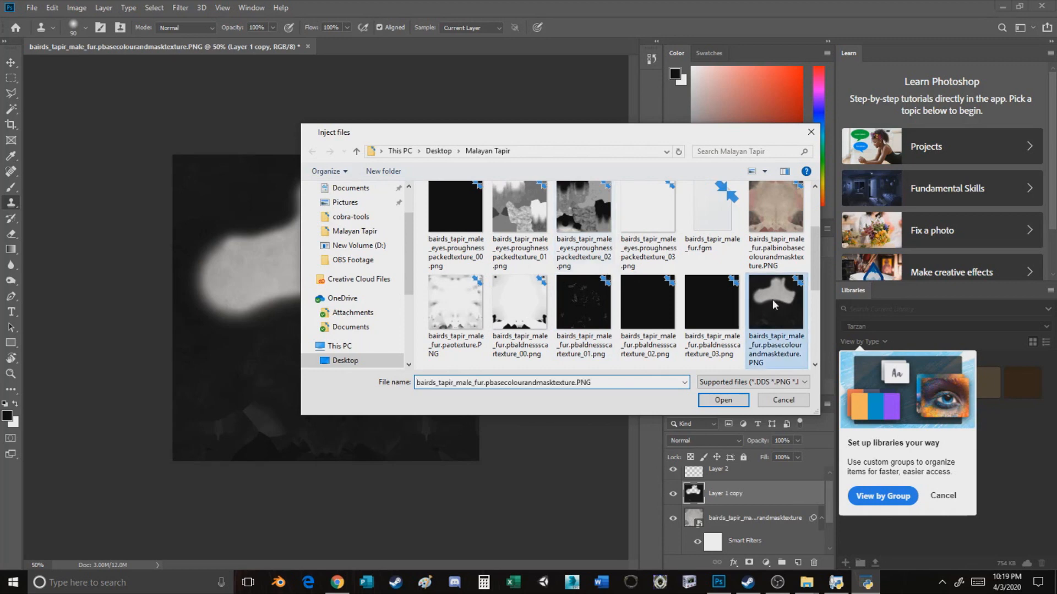
Step: Save the modified OVL over the existing Bairds_Tapir_Male.ovl in the game's Bairds_Tapir_Male folder
{"action": "left_click", "coordinate": [576, 233]}
{"action": "left_click", "coordinate": [593, 259]}
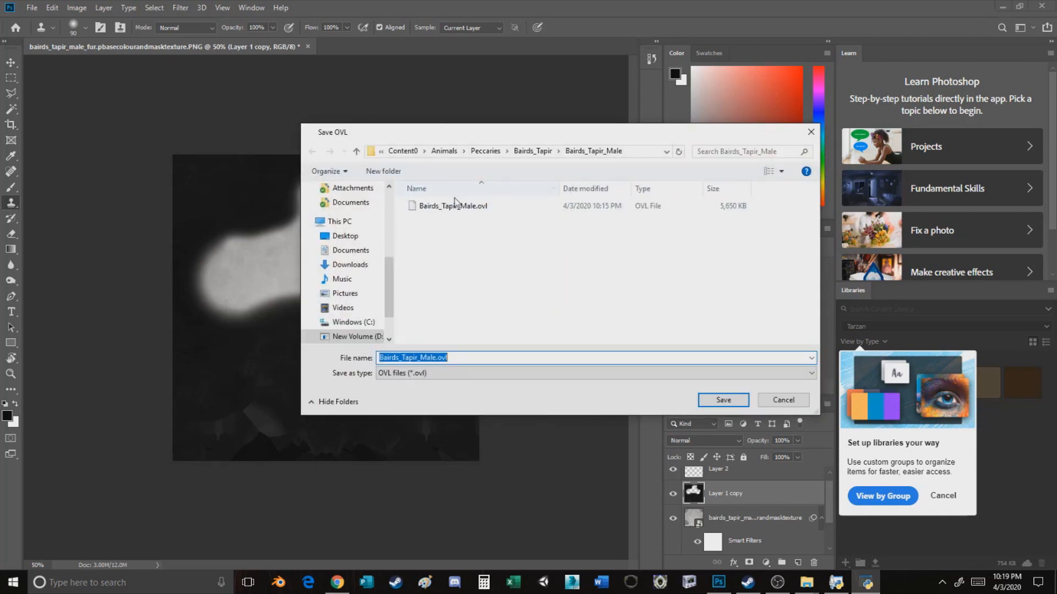
{"action": "left_click", "coordinate": [467, 208]}
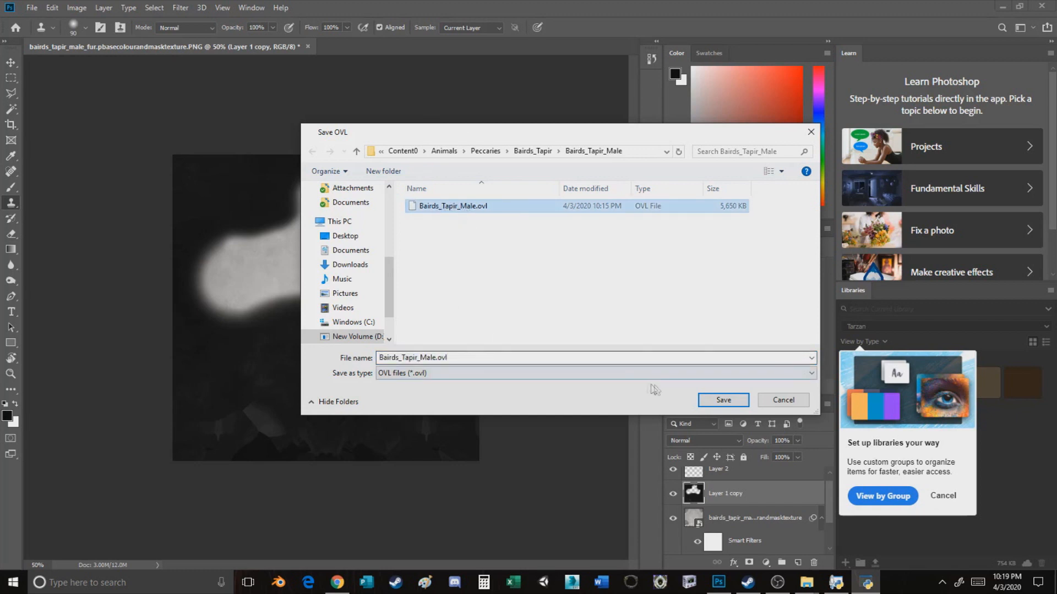
{"action": "left_click", "coordinate": [721, 400]}
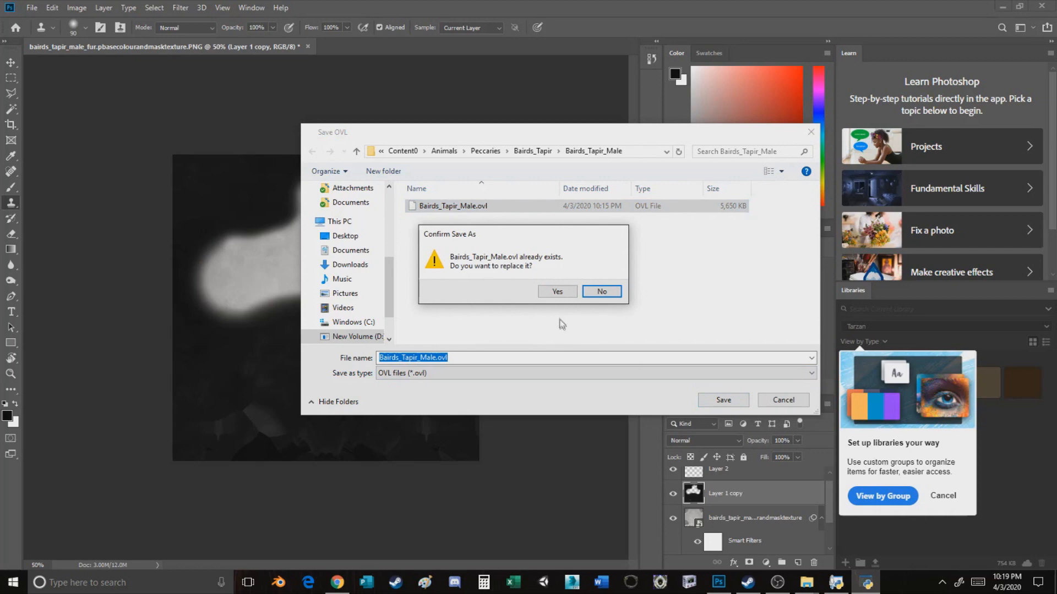
{"action": "left_click", "coordinate": [554, 293]}
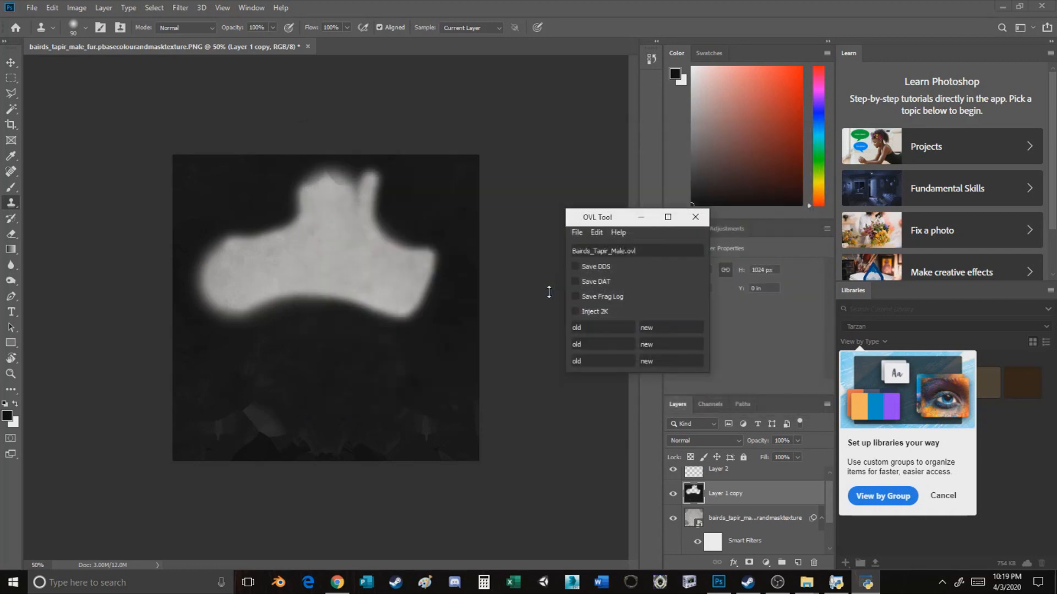